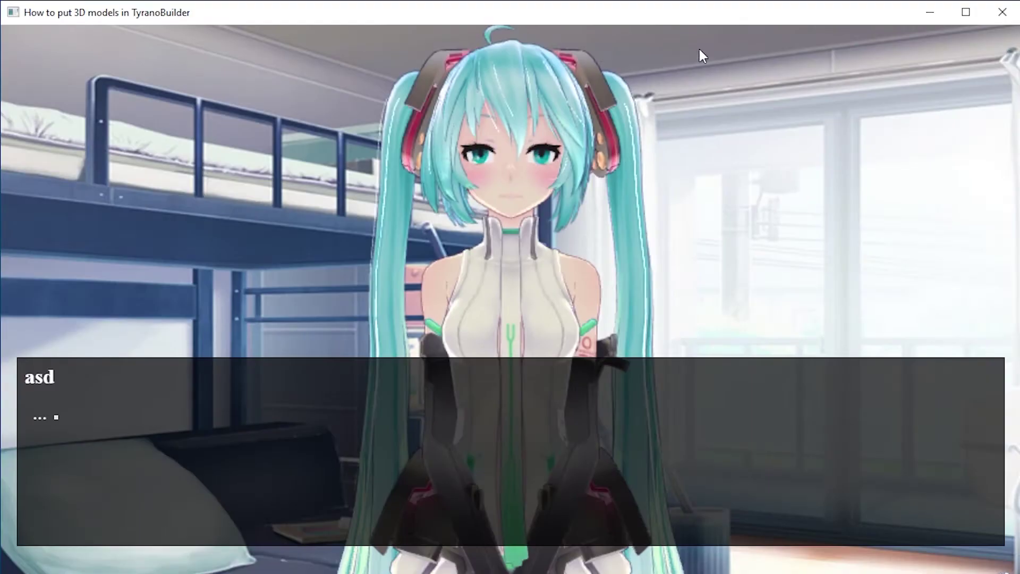
# Step: Advance through five lines of Hatsune Miku's opening dialogue, then close the game window
pyautogui.click(556, 270)
pyautogui.click(159, 224)
pyautogui.click(237, 210)
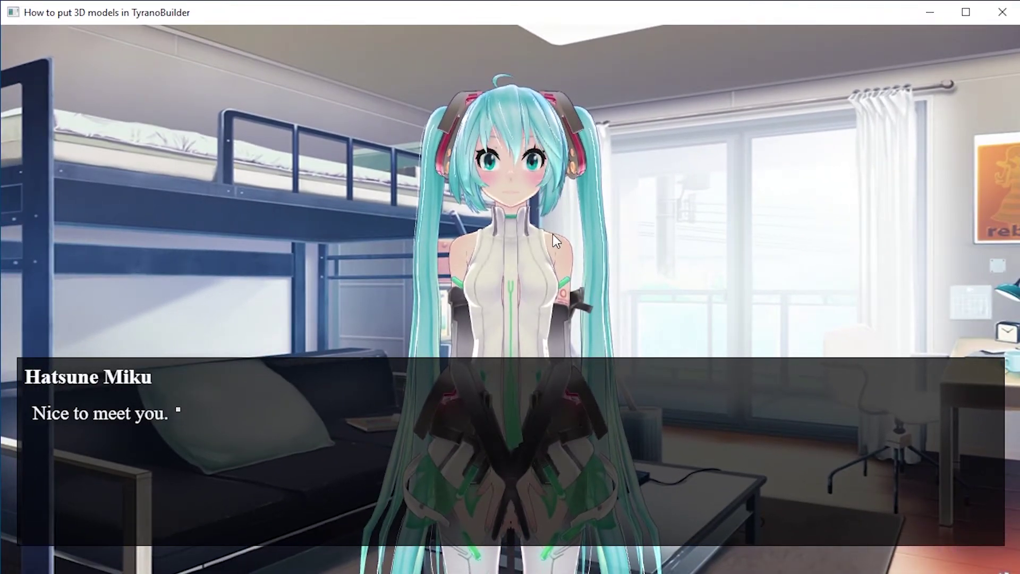
pyautogui.click(641, 217)
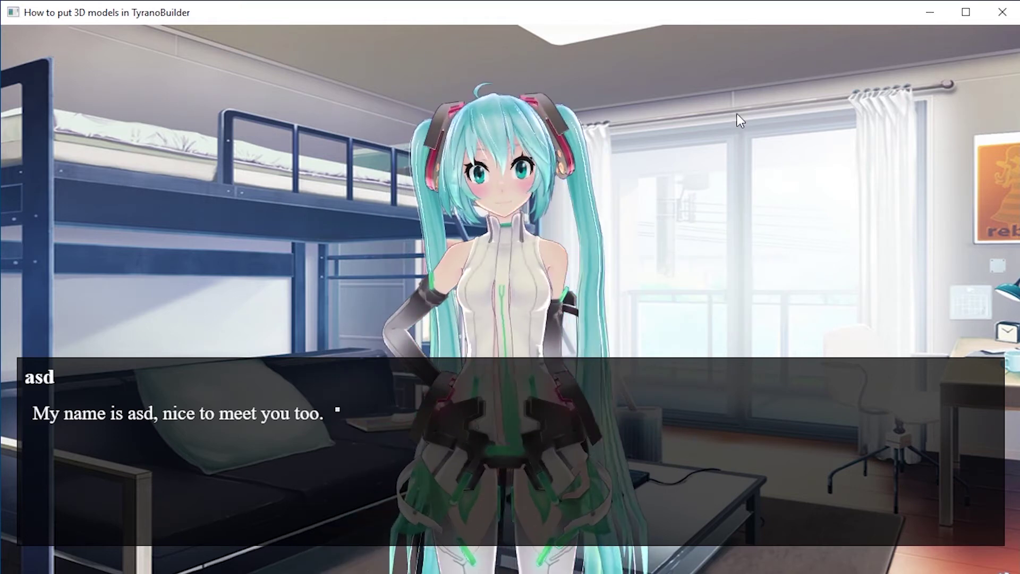
pyautogui.click(942, 45)
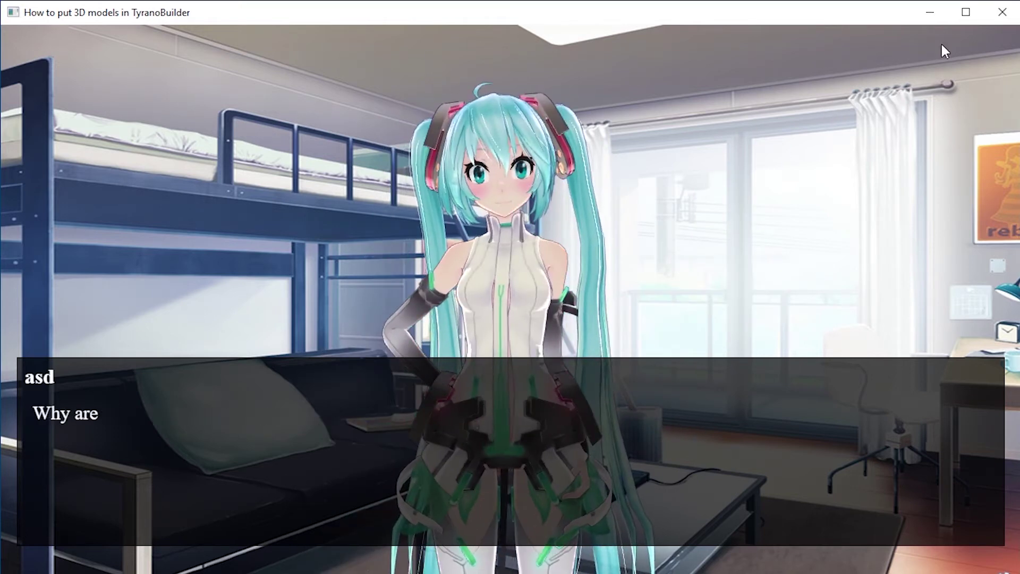
pyautogui.click(1002, 12)
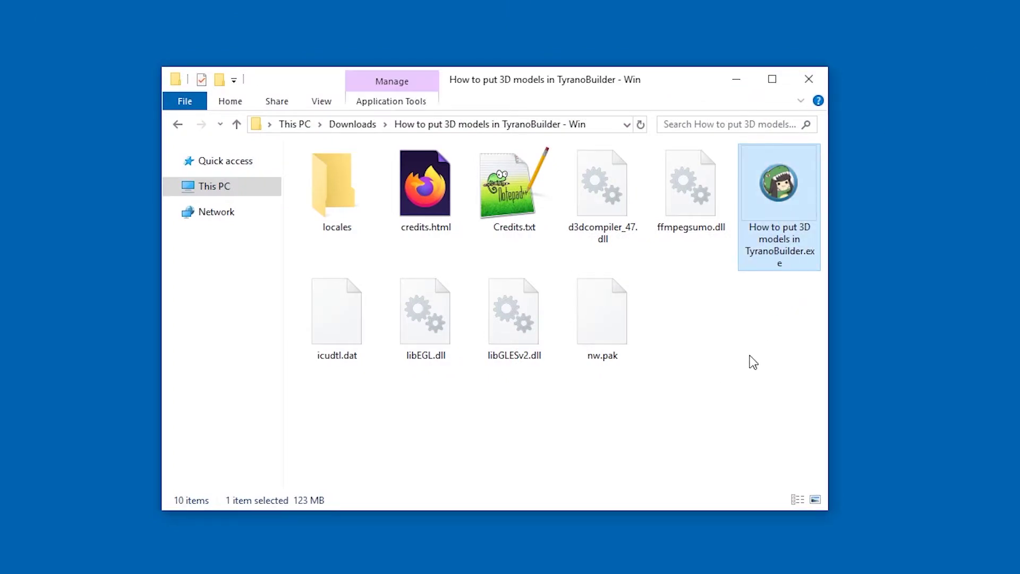
pyautogui.moveTo(750, 355); pyautogui.dragTo(349, 227)
pyautogui.click(758, 309)
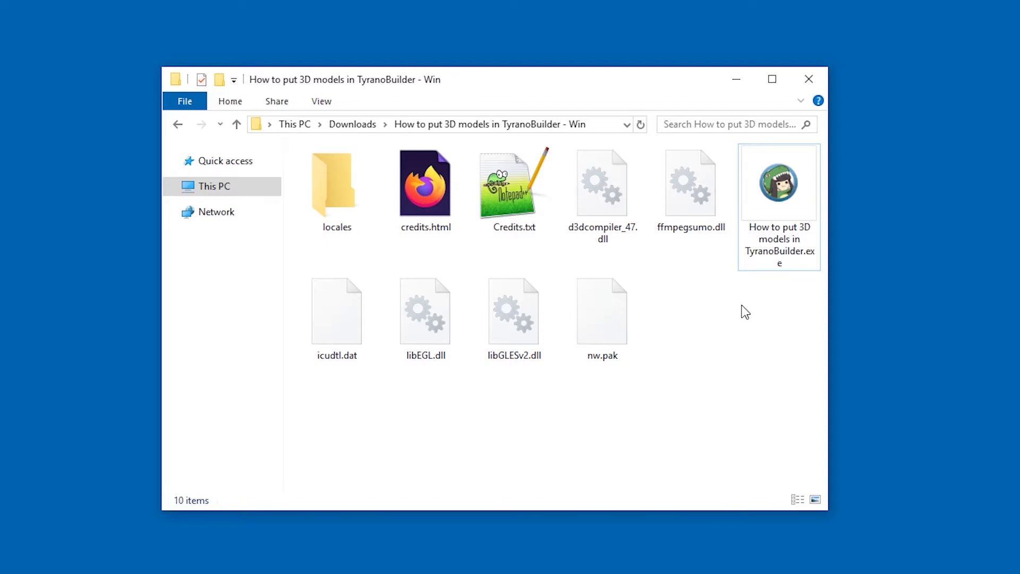
pyautogui.moveTo(743, 309); pyautogui.dragTo(834, 155)
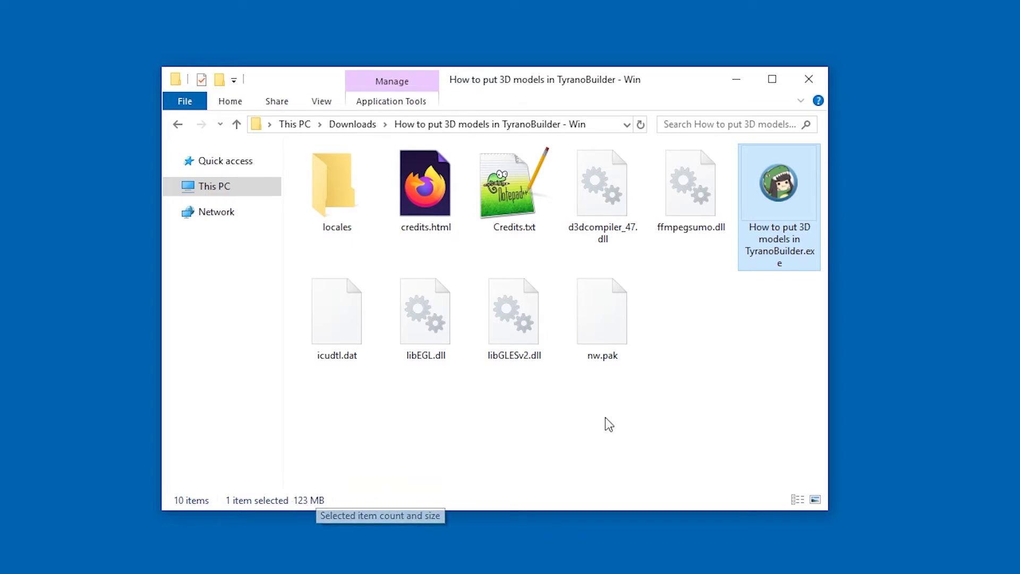
pyautogui.rightClick(659, 328)
pyautogui.click(576, 537)
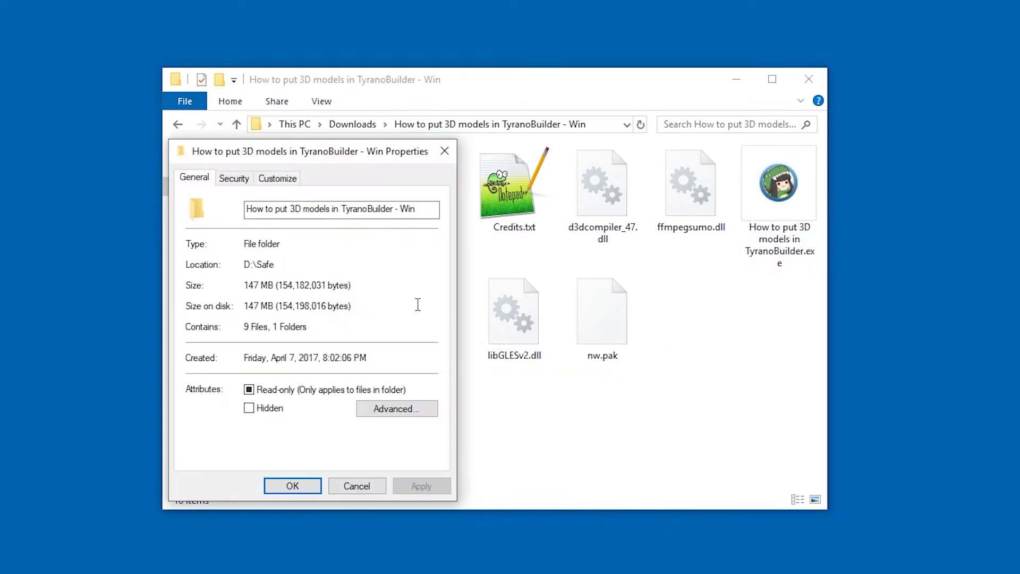
pyautogui.click(444, 151)
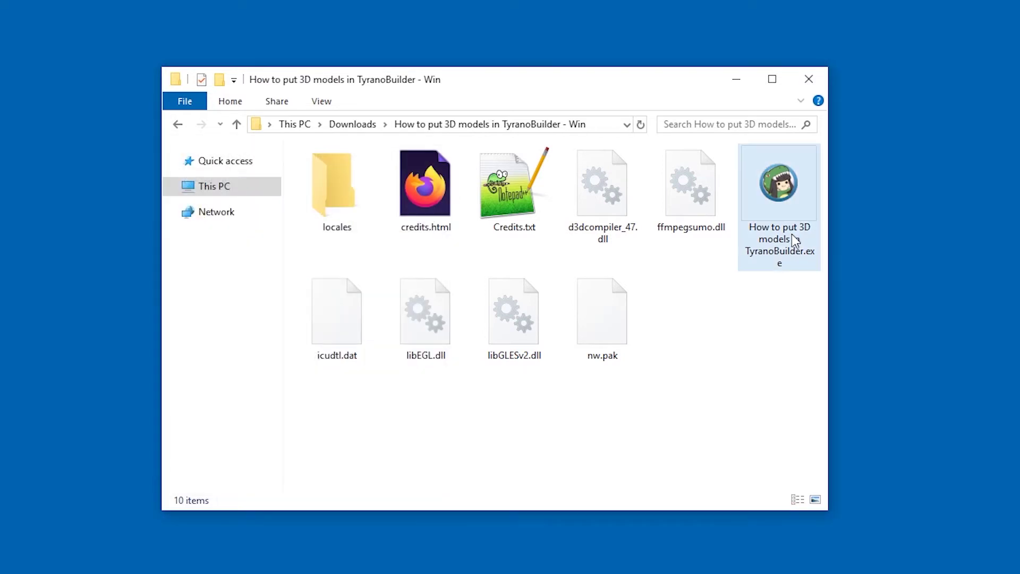
pyautogui.click(786, 255)
pyautogui.rightClick(780, 201)
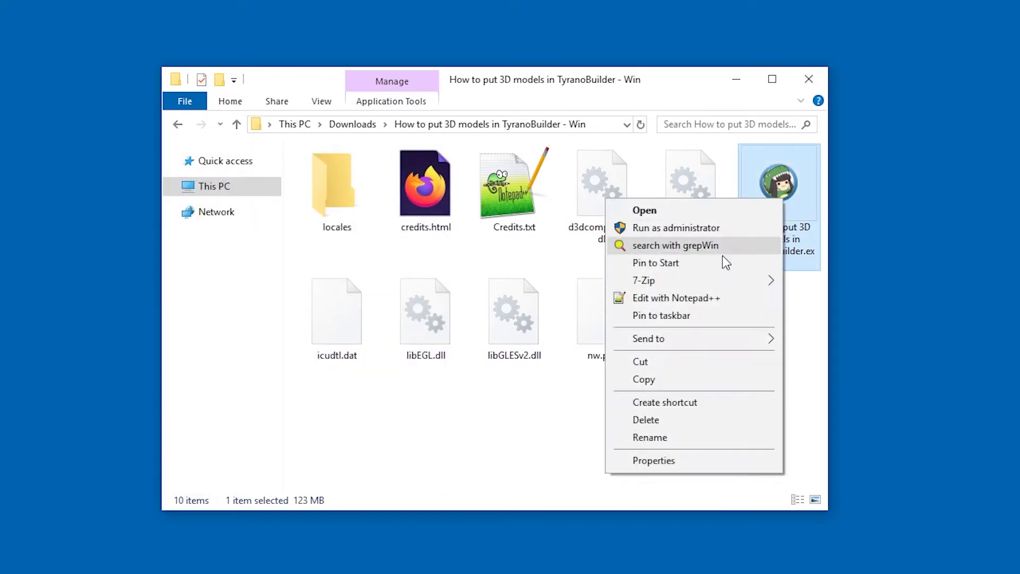
pyautogui.moveTo(677, 281)
pyautogui.click(890, 335)
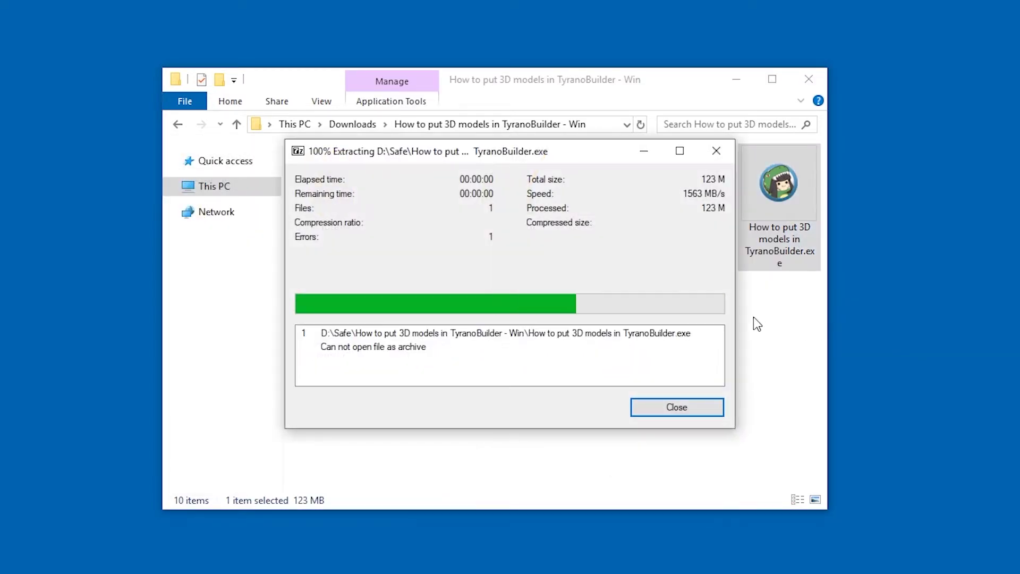
pyautogui.click(676, 404)
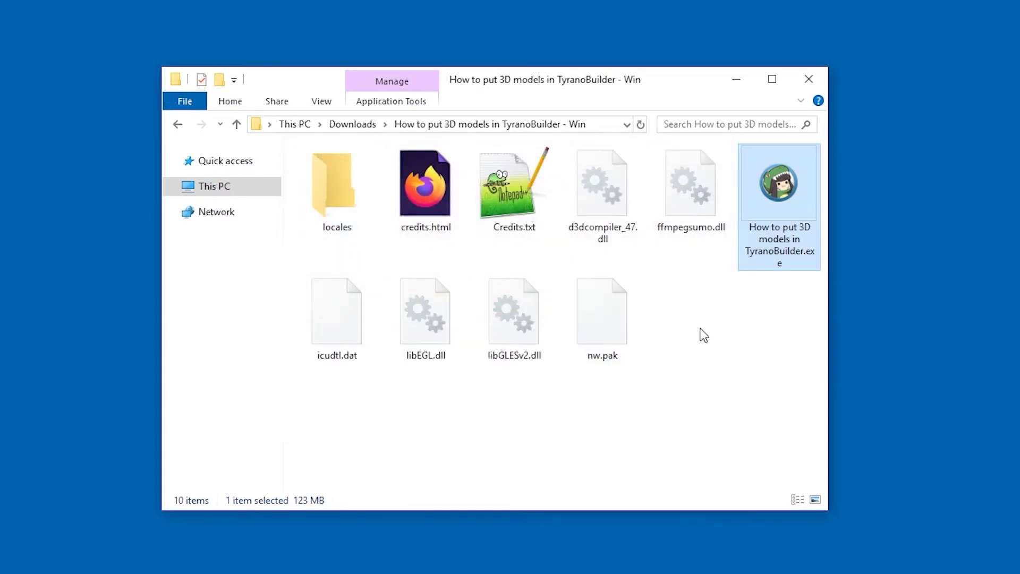
pyautogui.click(738, 342)
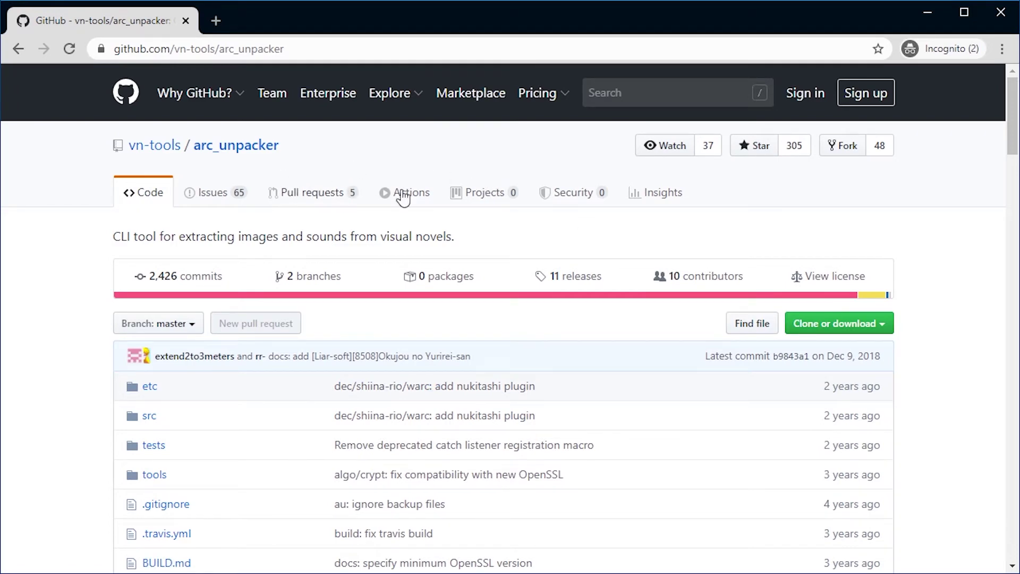
# Step: Open the arc_unpacker releases page and download arc_unpacker-0.11-bin.zip from the 0.11 assets
pyautogui.click(302, 48)
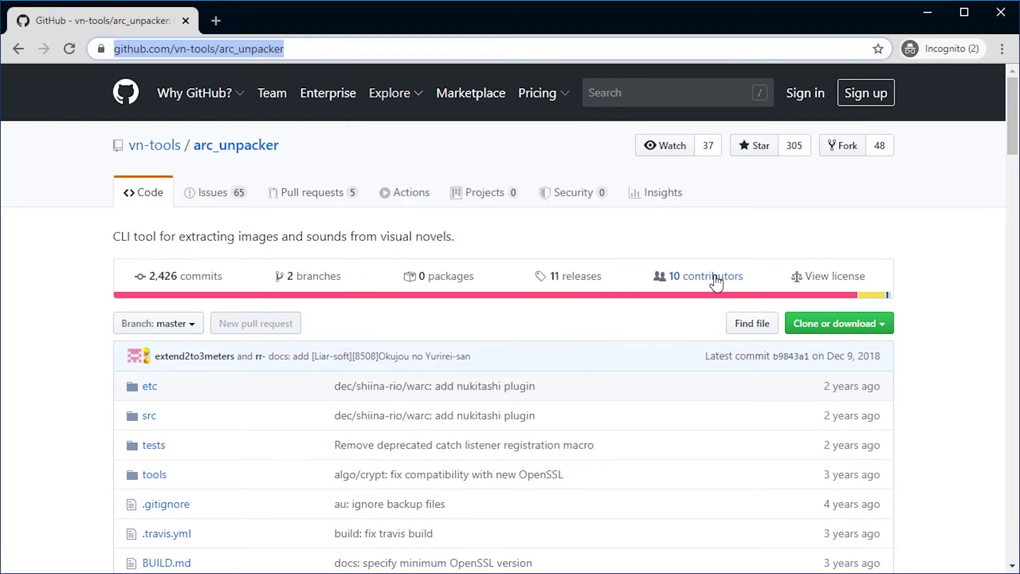
pyautogui.click(578, 282)
pyautogui.scroll(-10, 447, 292)
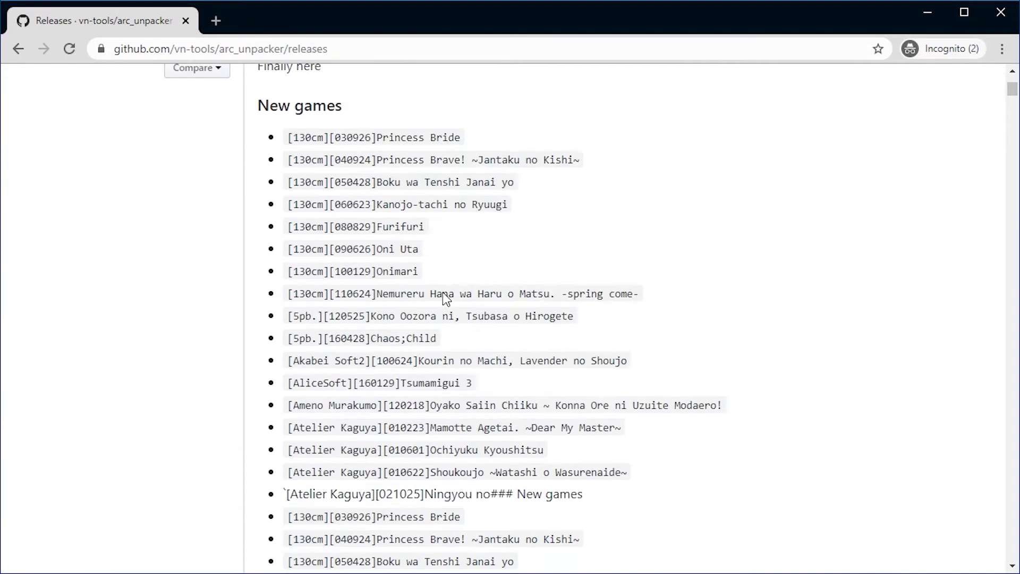
pyautogui.scroll(-20, 439, 296)
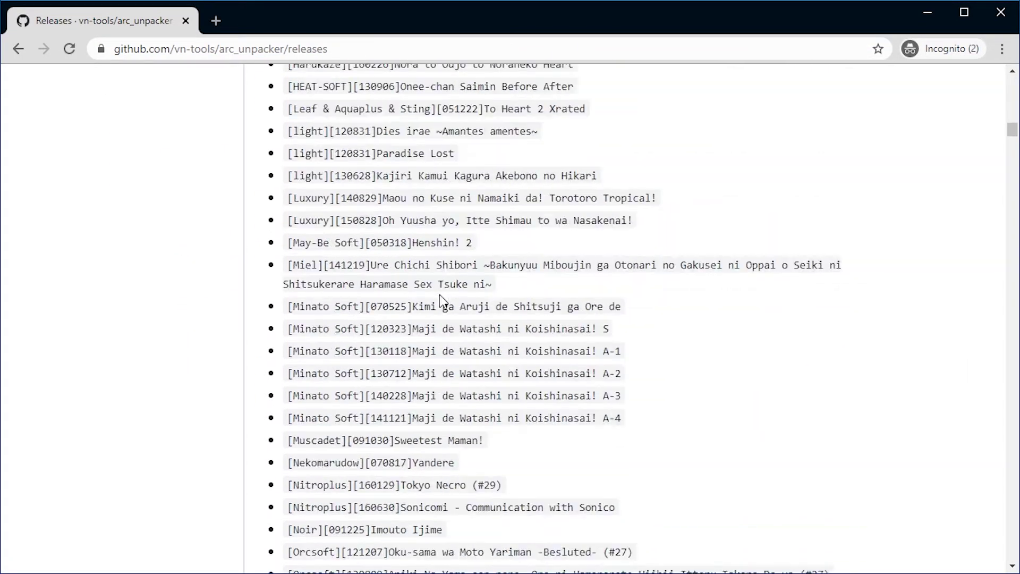
pyautogui.scroll(-20, 440, 294)
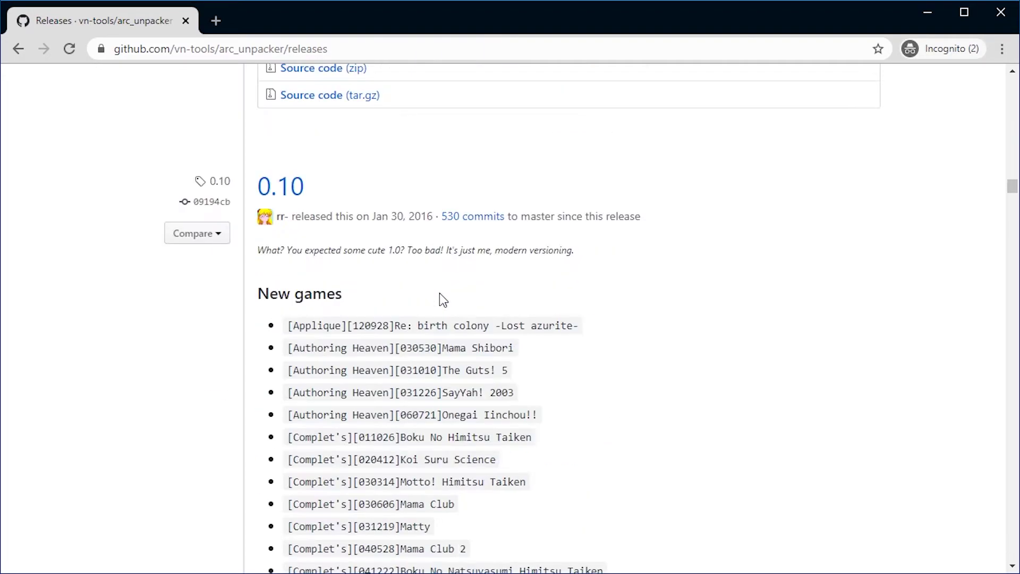
pyautogui.scroll(12, 439, 292)
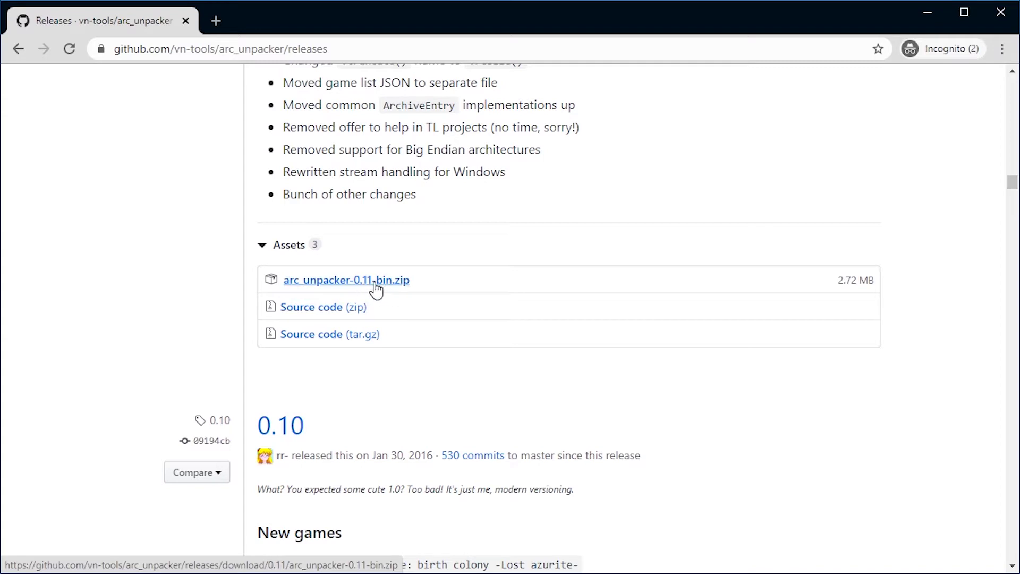
pyautogui.click(392, 284)
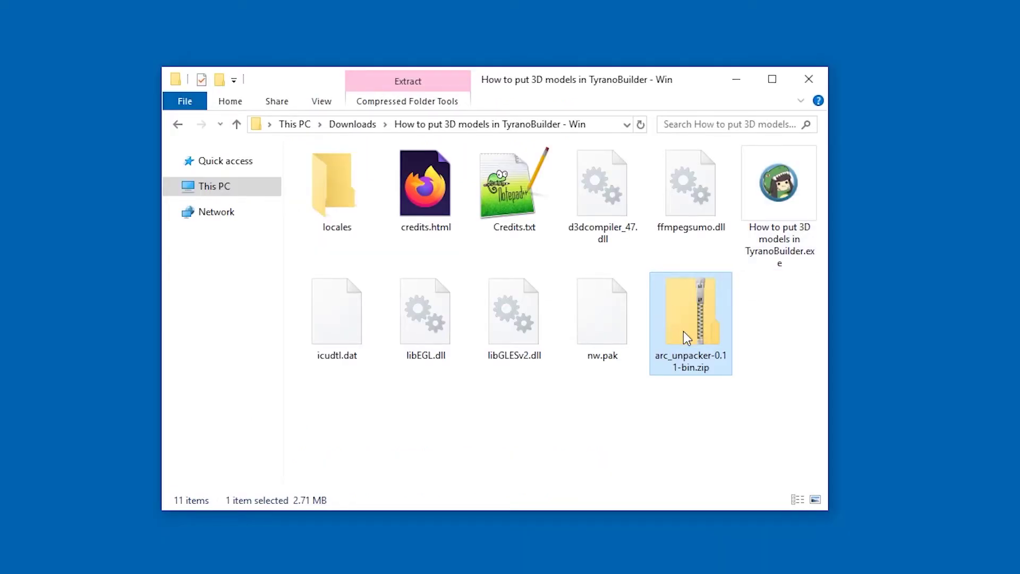
# Step: Copy arc_unpacker.exe out of the downloaded zip into the game folder
pyautogui.doubleClick(683, 334)
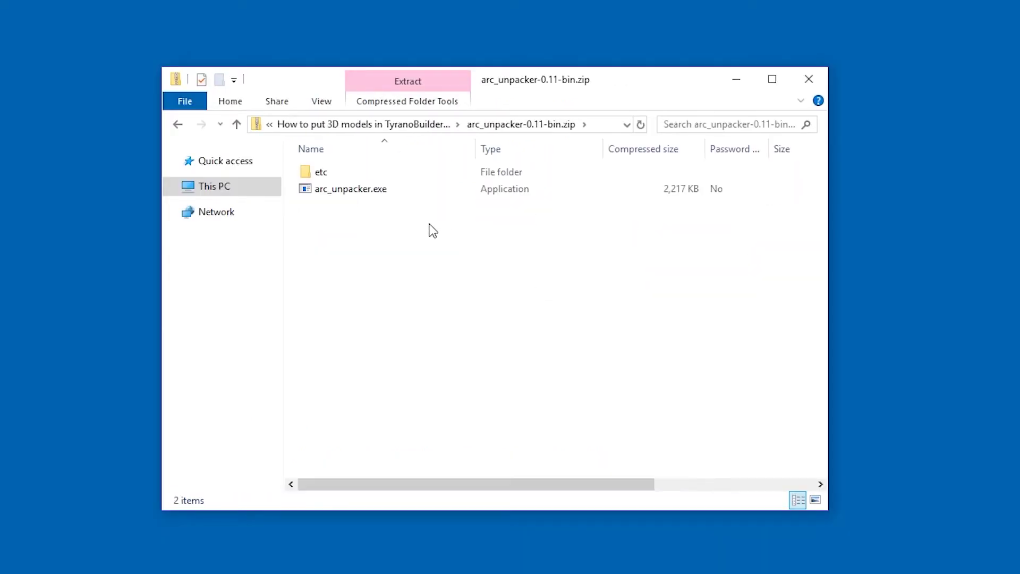
pyautogui.rightClick(342, 191)
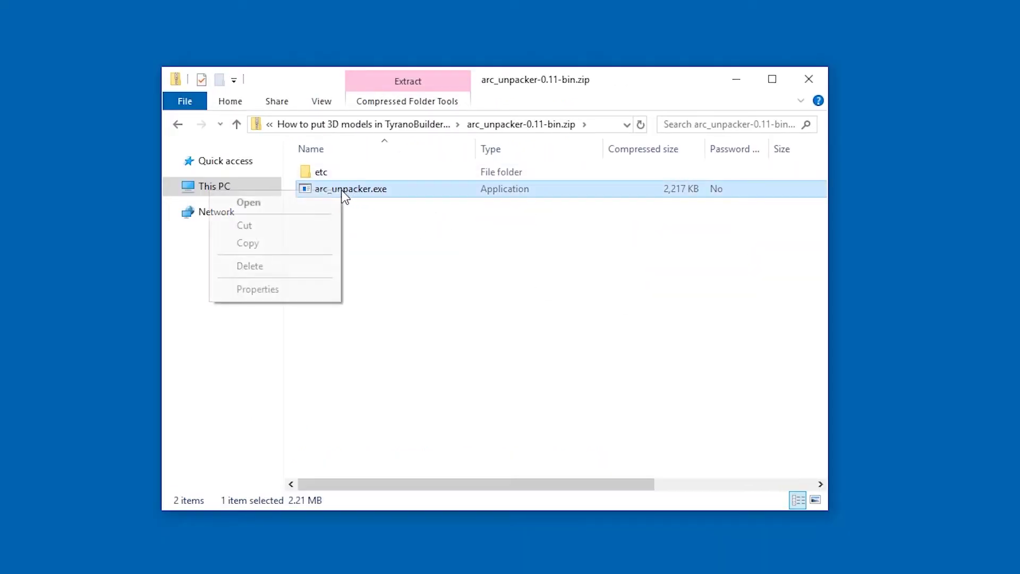
pyautogui.click(294, 246)
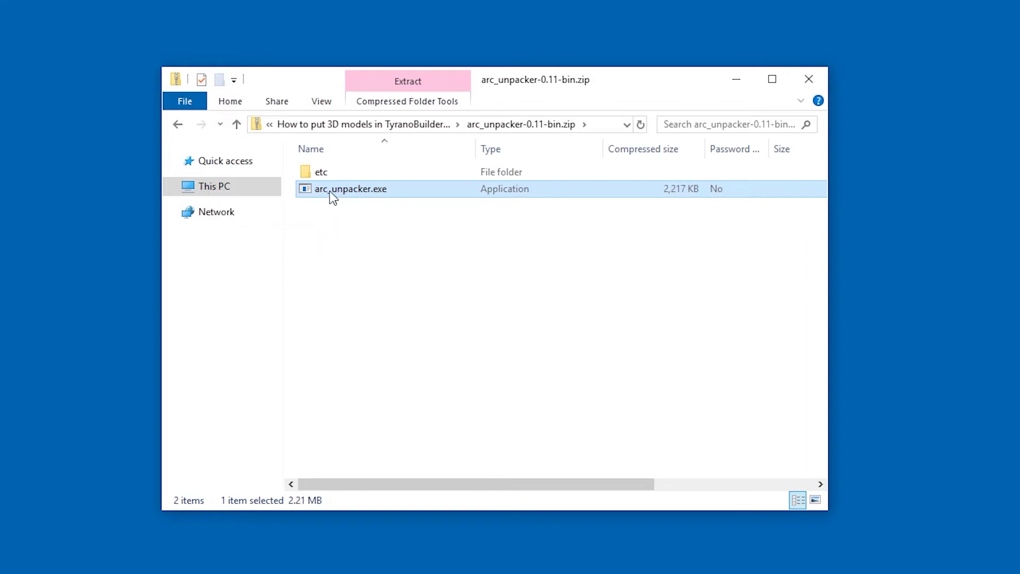
pyautogui.hotkey('alt', 'Left')
pyautogui.rightClick(580, 376)
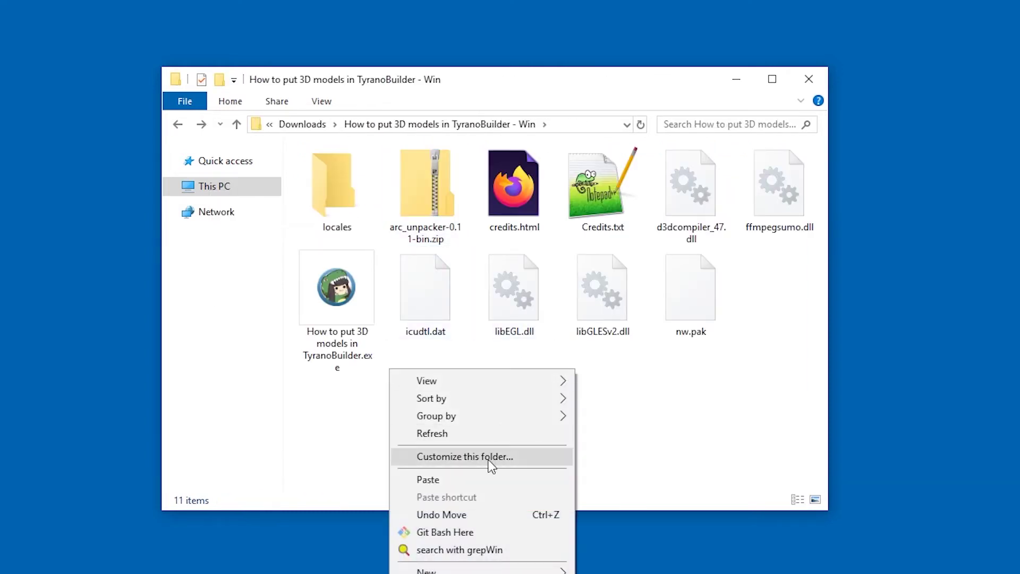
pyautogui.click(483, 479)
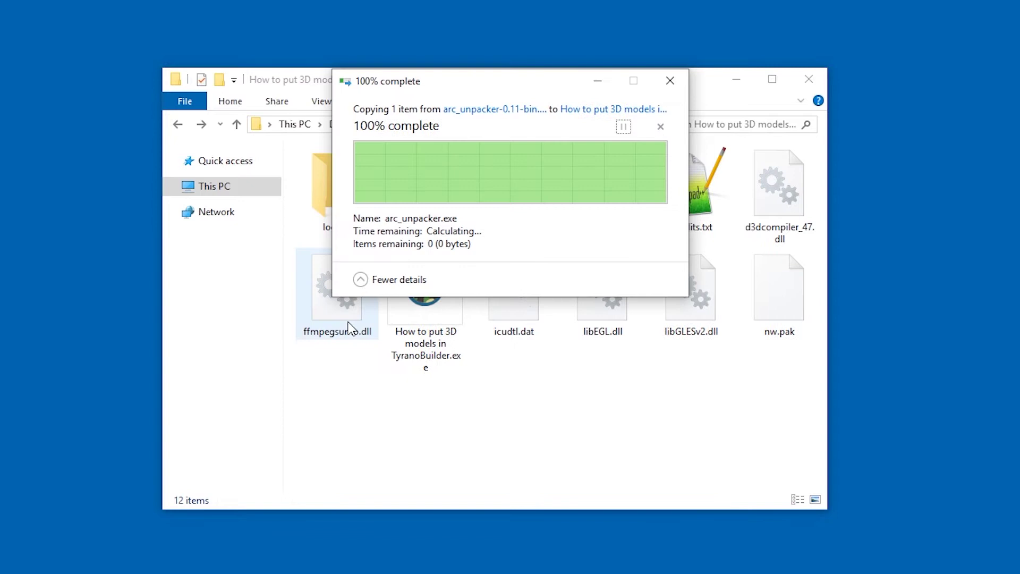
# Step: Look over arc_unpacker.exe, the game exe and credits.html, then bring up the folder's context menu
pyautogui.click(438, 214)
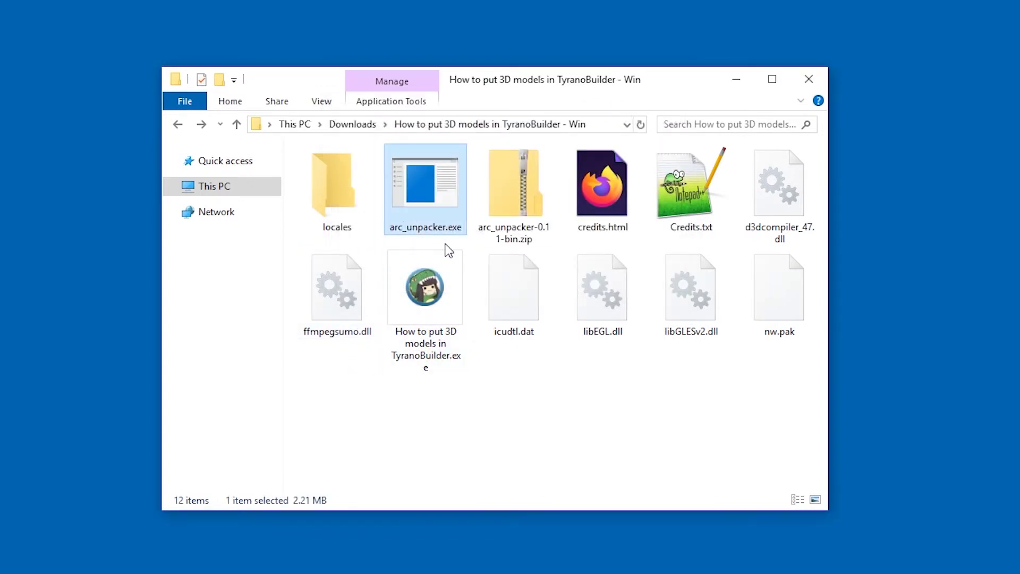
pyautogui.click(434, 294)
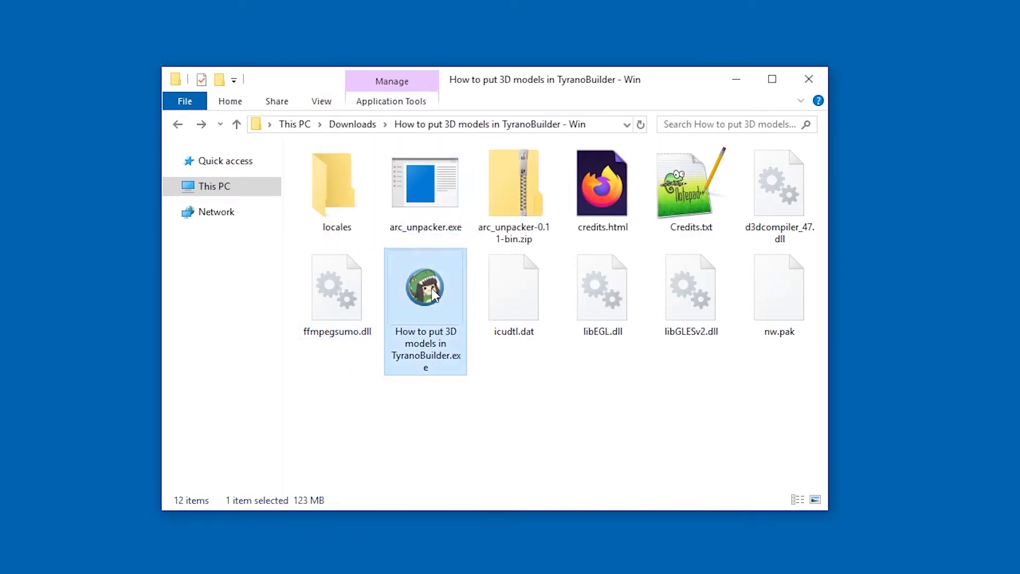
pyautogui.click(520, 384)
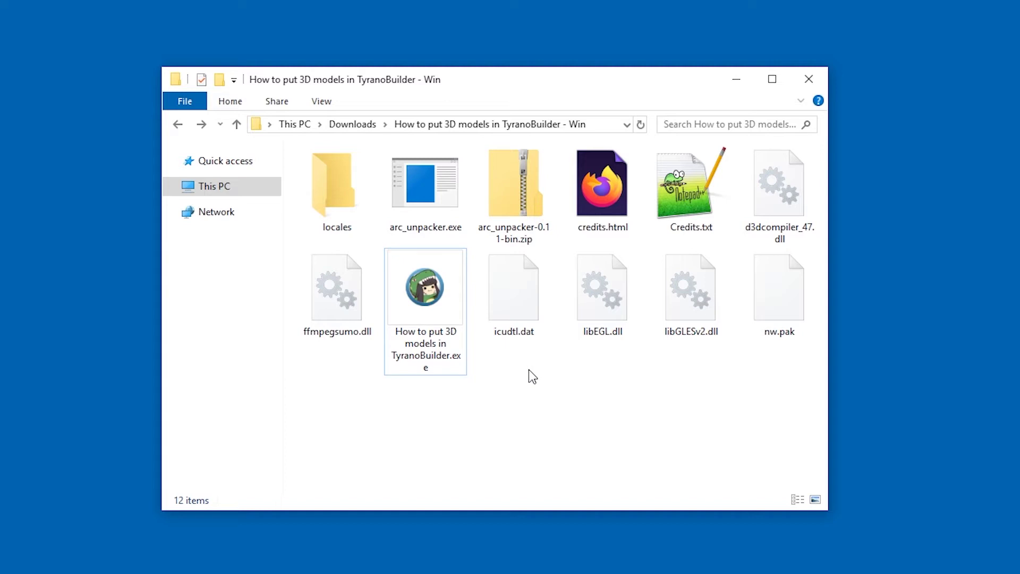
pyautogui.rightClick(529, 370)
pyautogui.click(514, 186)
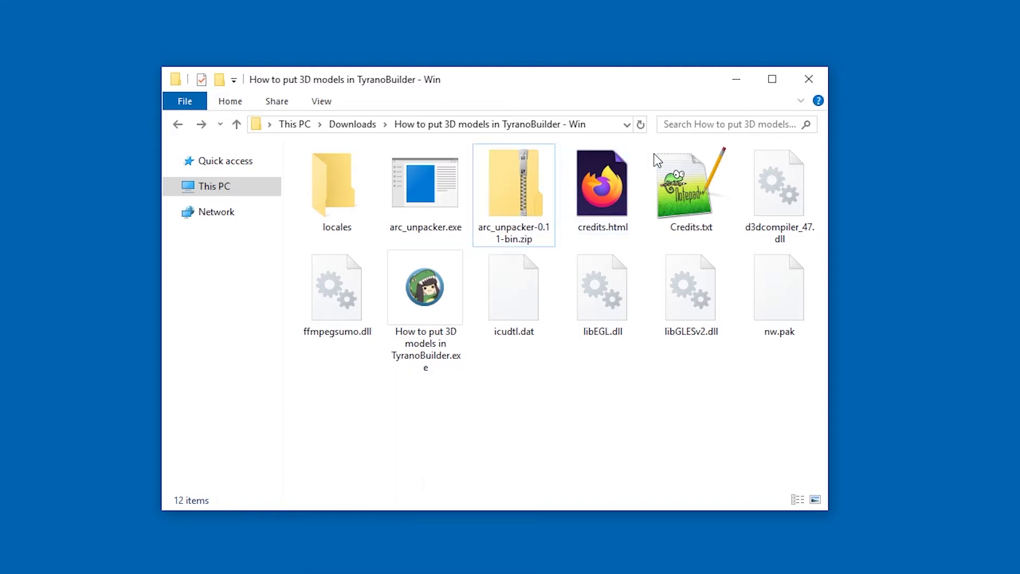
pyautogui.rightClick(527, 174)
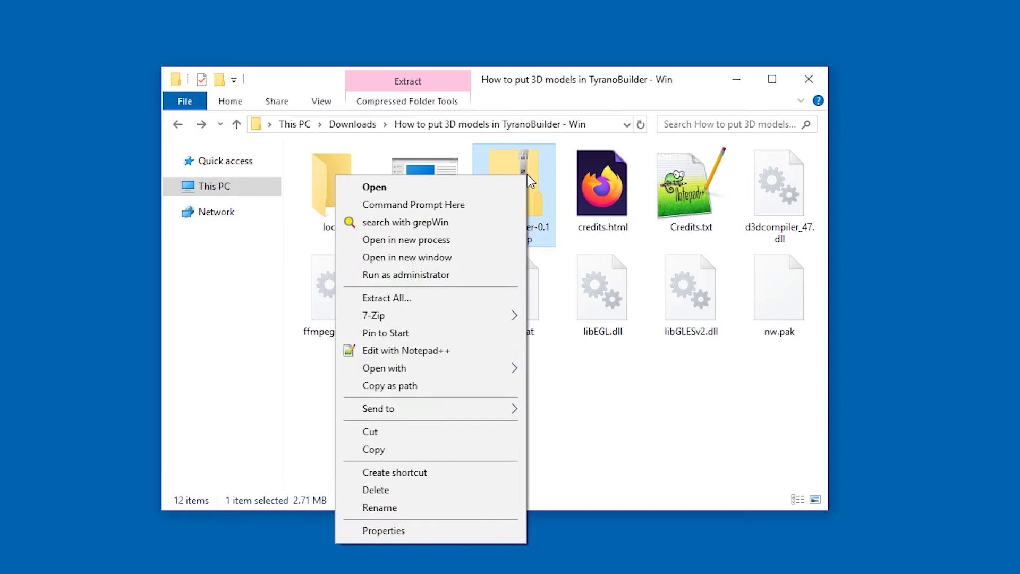
pyautogui.click(639, 293)
pyautogui.rightClick(592, 194)
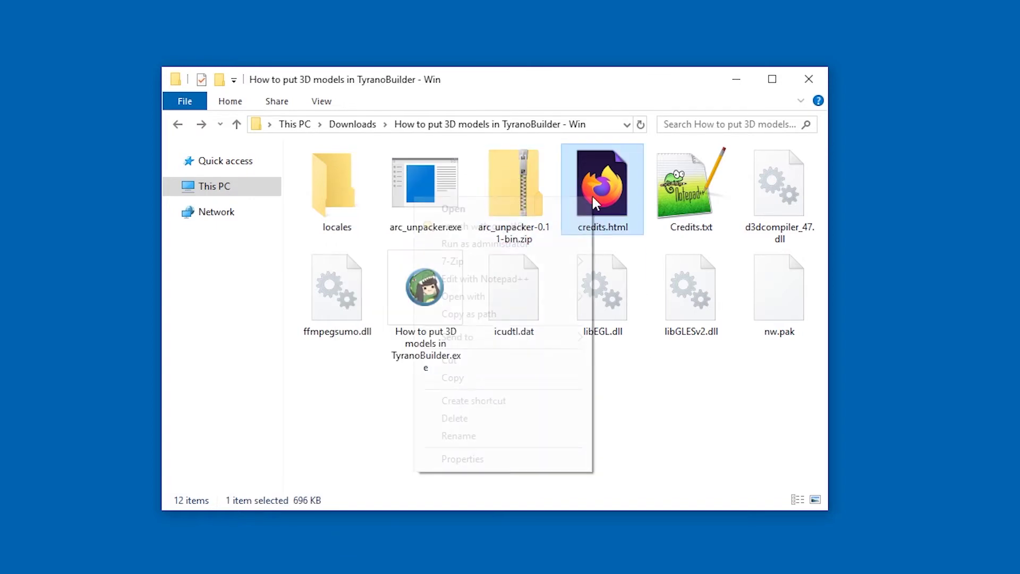
pyautogui.click(665, 420)
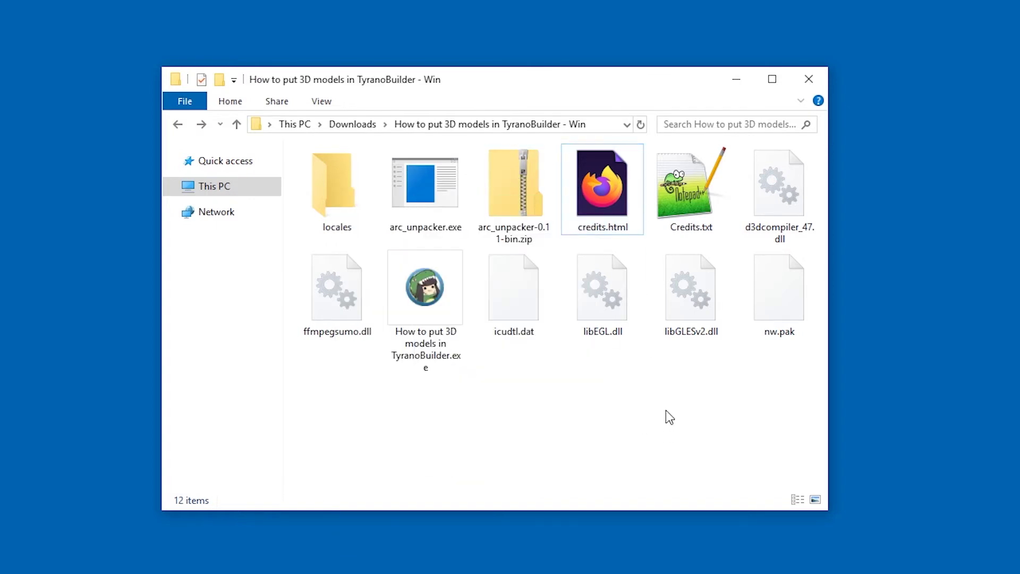
pyautogui.rightClick(650, 142)
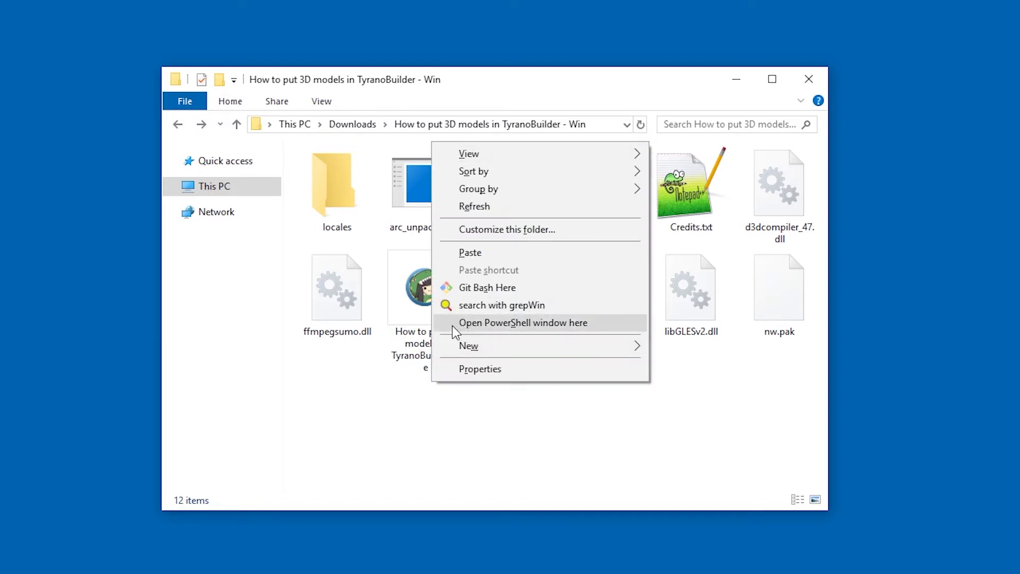
# Step: Open a PowerShell console in the game folder and resize it to reveal the files behind
pyautogui.click(523, 325)
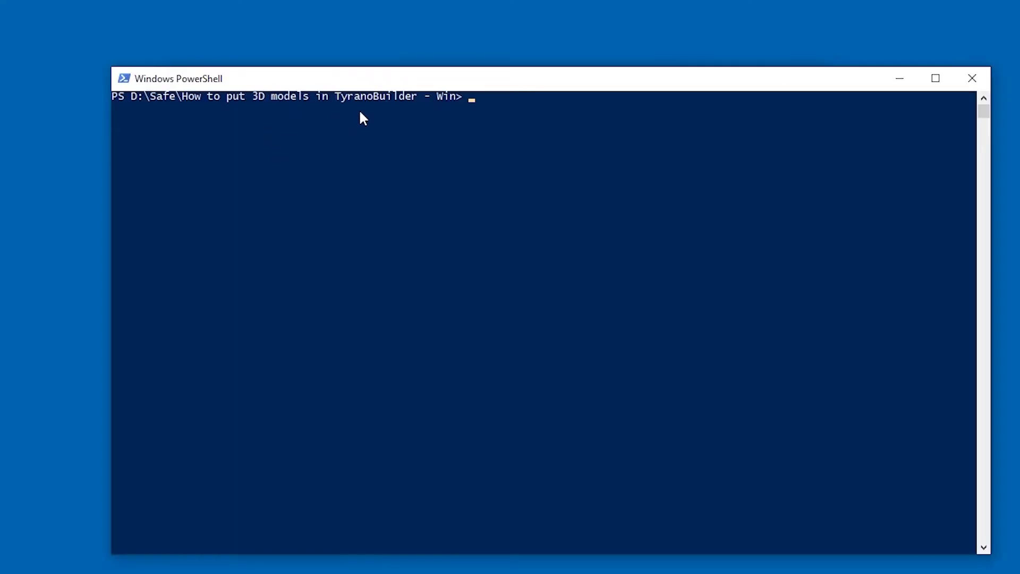
pyautogui.moveTo(112, 67); pyautogui.dragTo(101, 377)
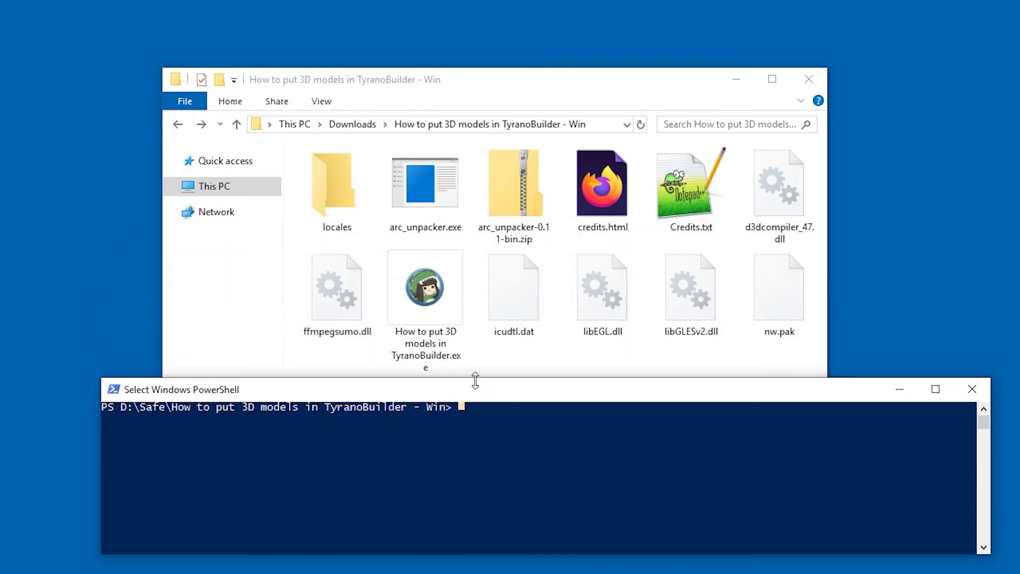
pyautogui.moveTo(475, 380); pyautogui.dragTo(486, 373)
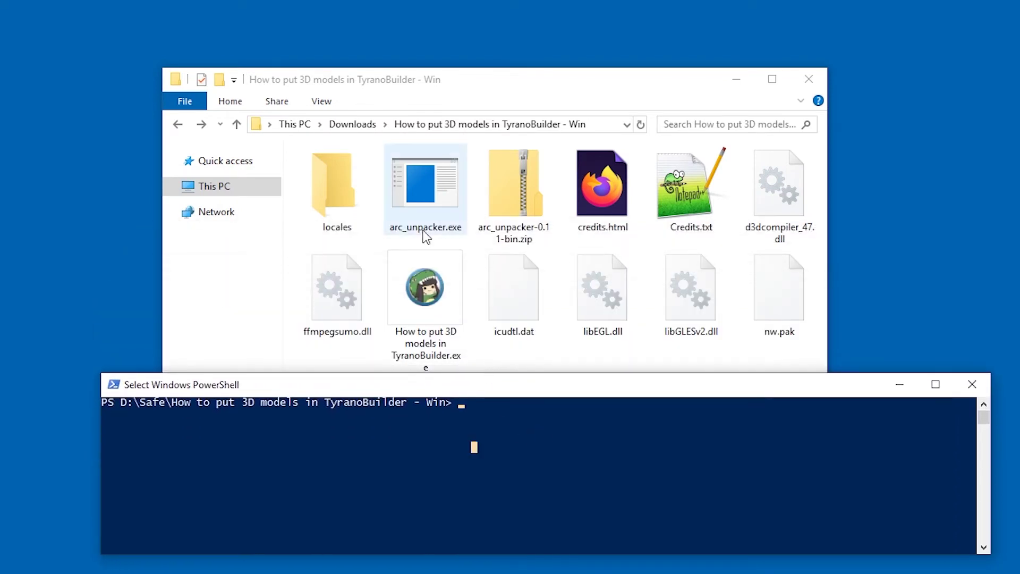
# Step: Run .\arc_unpacker.exe --dec=microsoft/exe on 'How to put 3D models in TyranoBuilder.exe'
pyautogui.write('a')
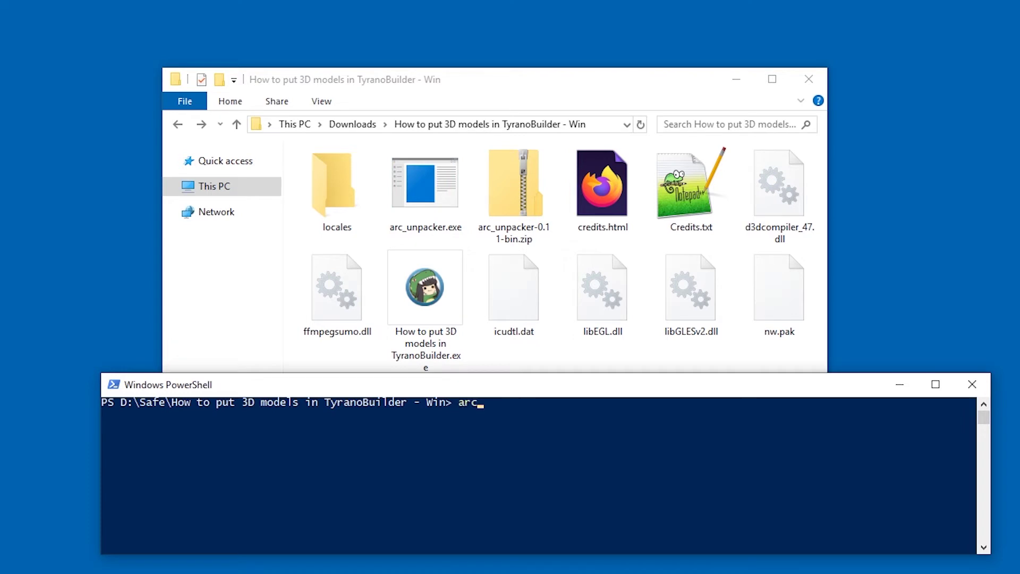
pyautogui.write('rc')
pyautogui.press('Tab')
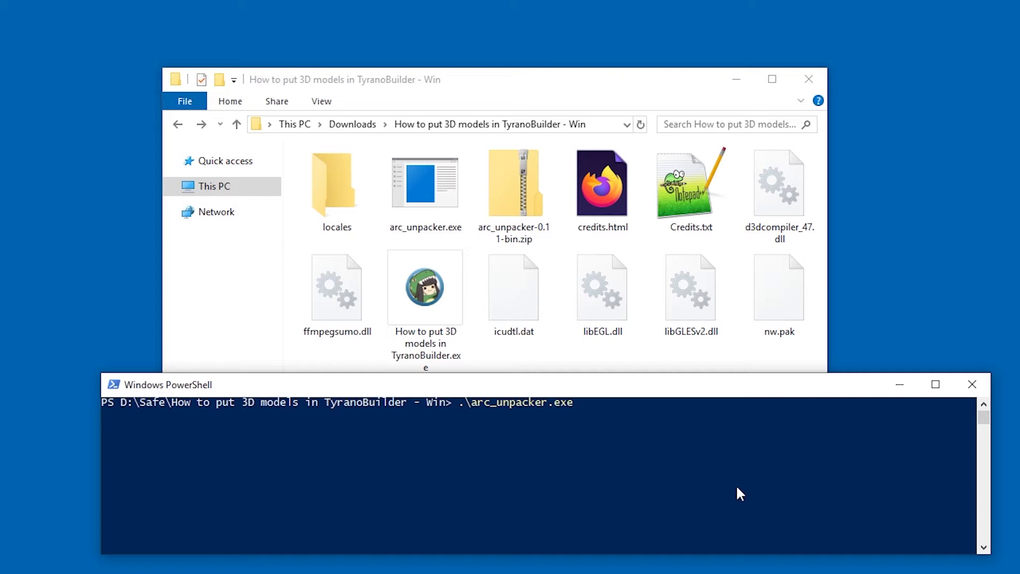
pyautogui.write('--dec=microsoft/exe')
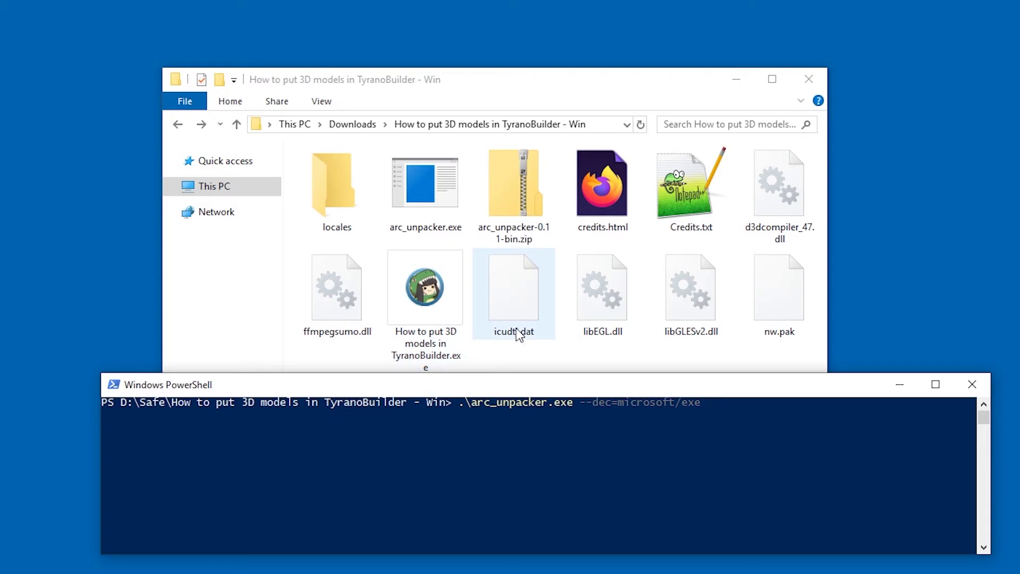
pyautogui.write('Ho')
pyautogui.press('Tab')
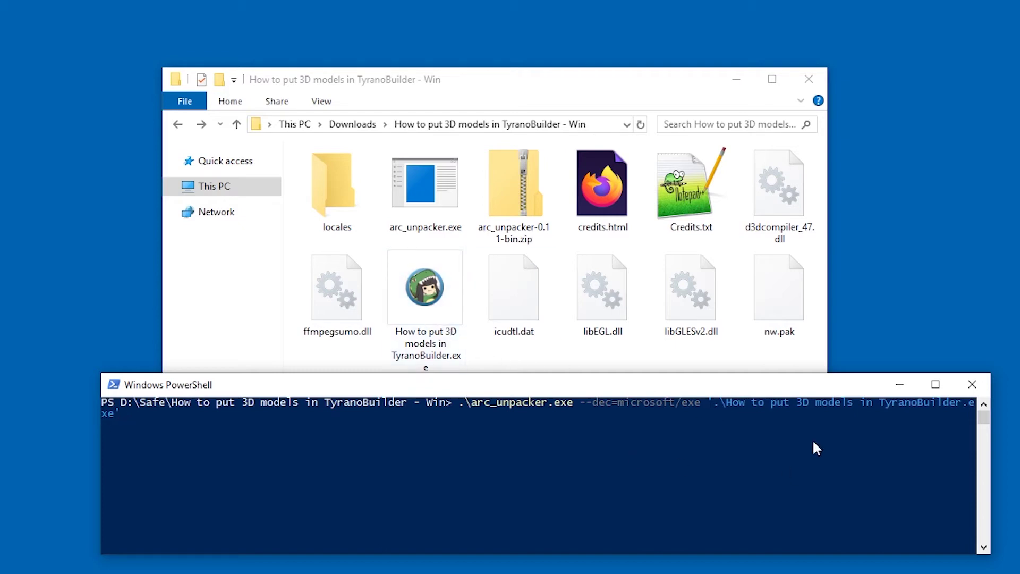
pyautogui.press('Return')
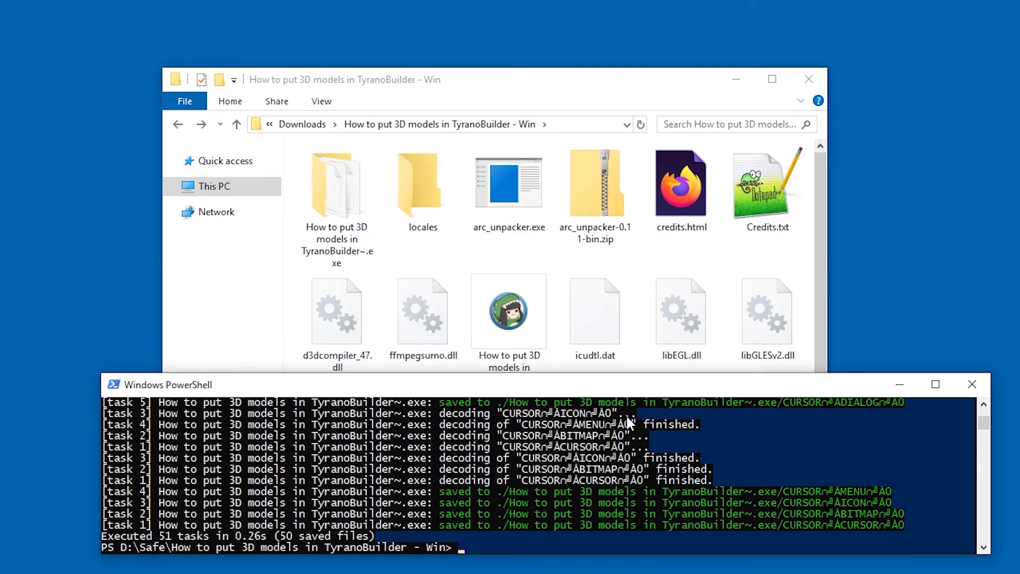
# Step: Cut the largest file, extra_data, from the TyranoBuilder~.exe folder and paste it into the game folder
pyautogui.click(981, 387)
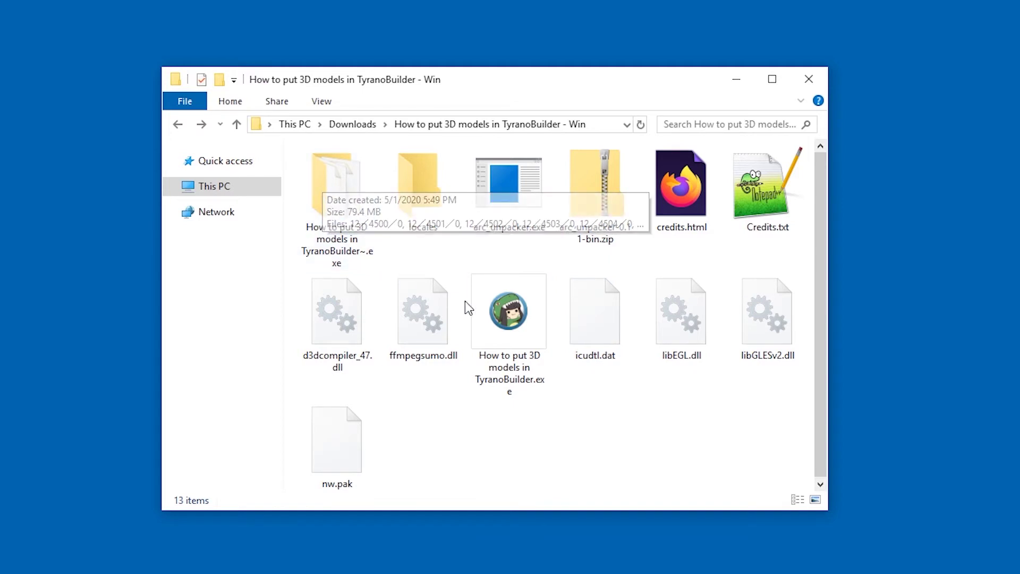
pyautogui.click(531, 321)
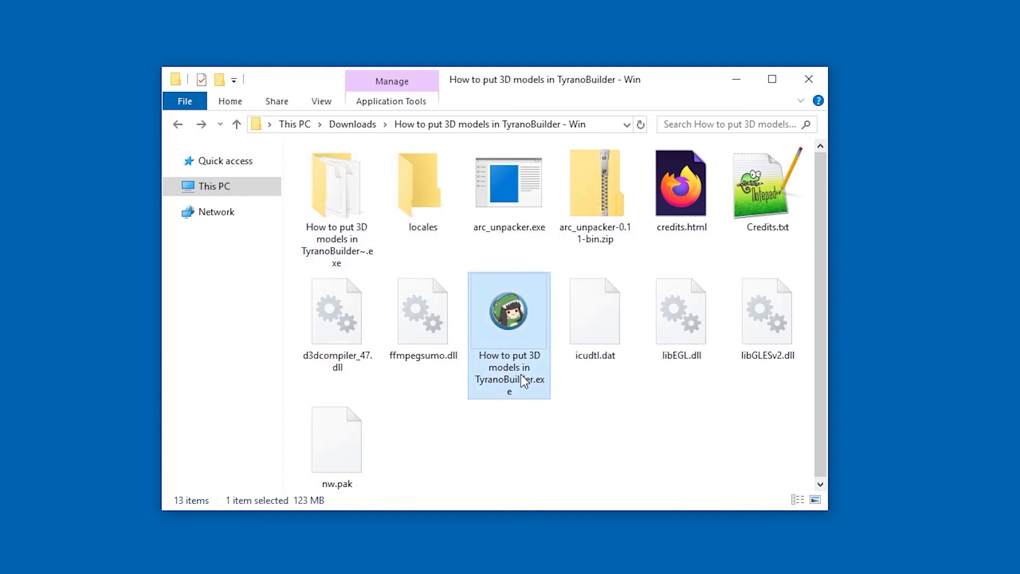
pyautogui.doubleClick(350, 196)
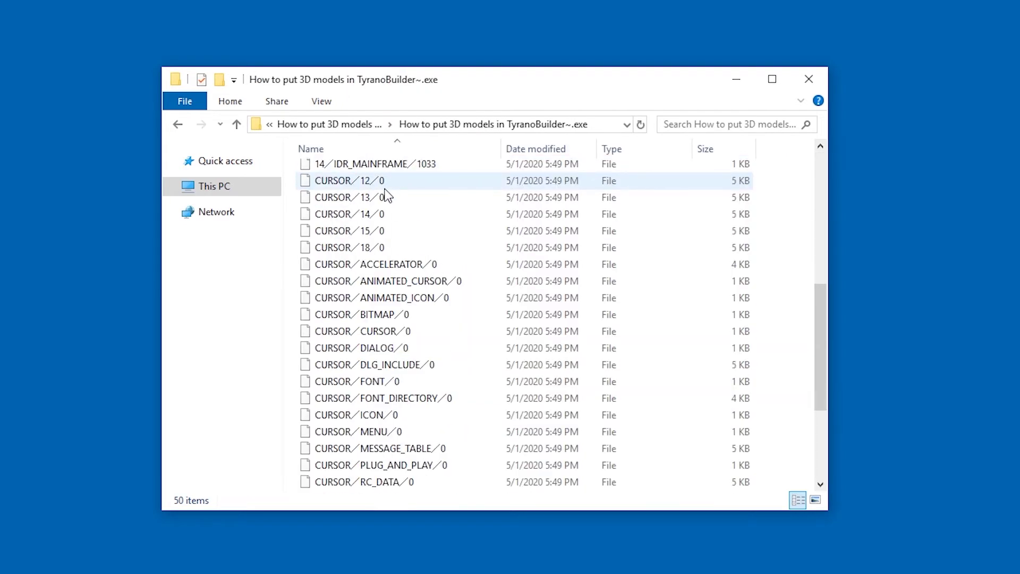
pyautogui.scroll(8, 390, 196)
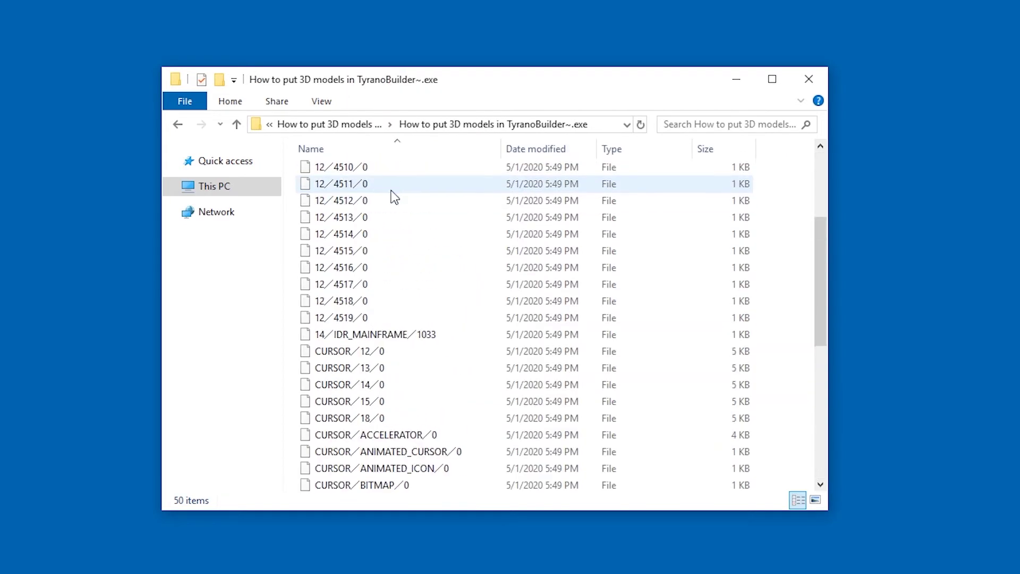
pyautogui.click(724, 157)
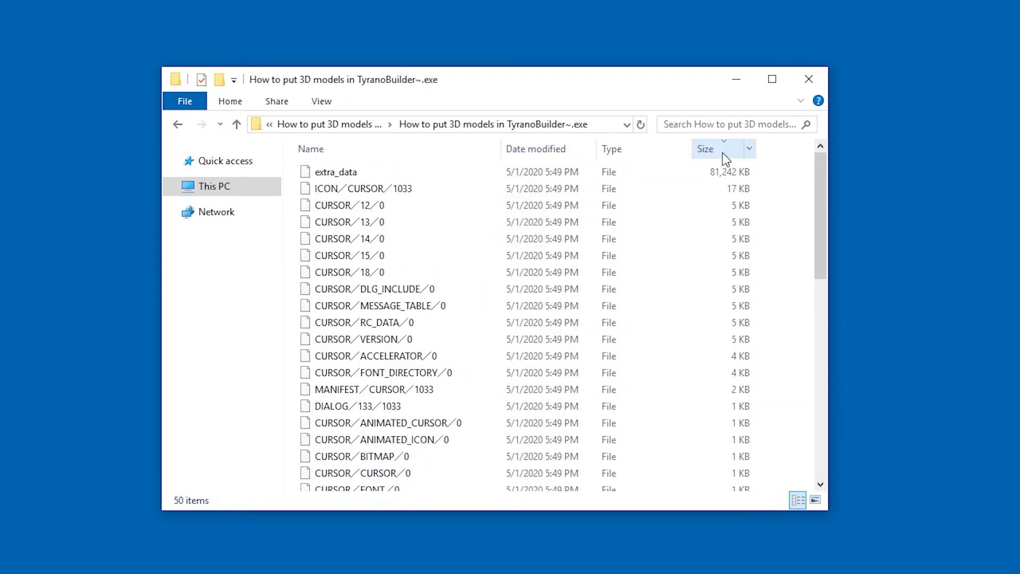
pyautogui.click(343, 176)
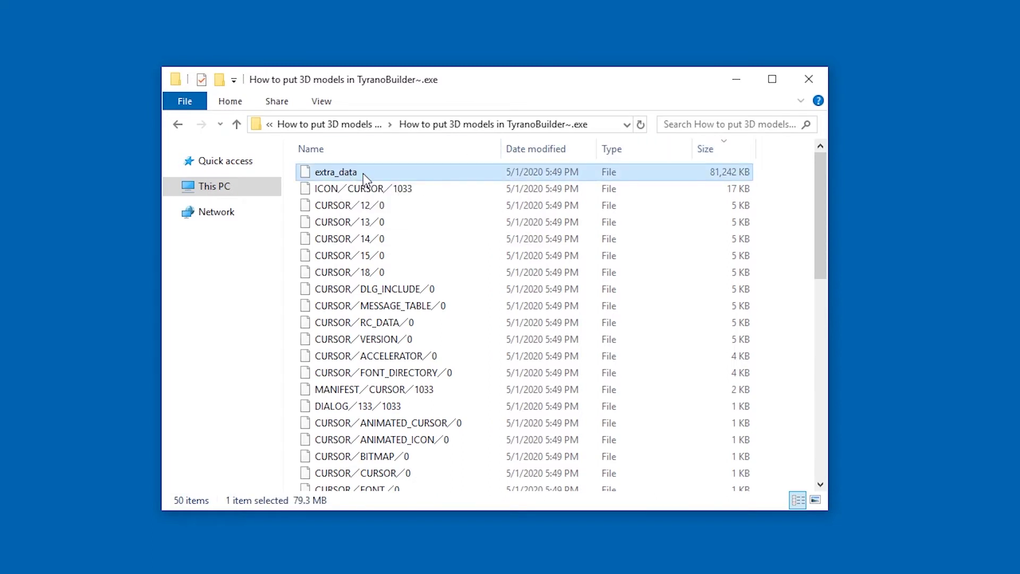
pyautogui.rightClick(346, 170)
pyautogui.click(264, 299)
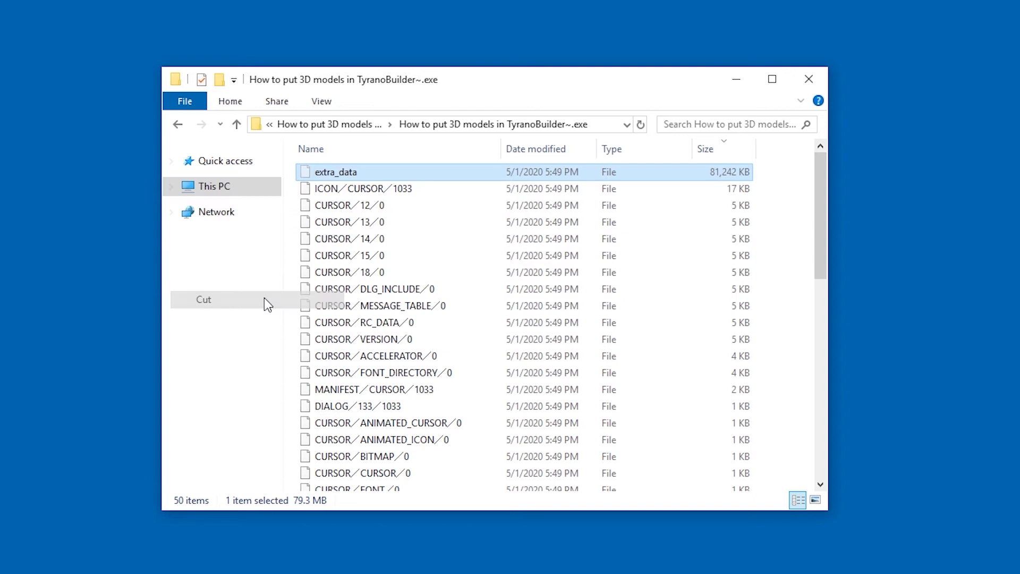
pyautogui.click(237, 123)
pyautogui.rightClick(449, 250)
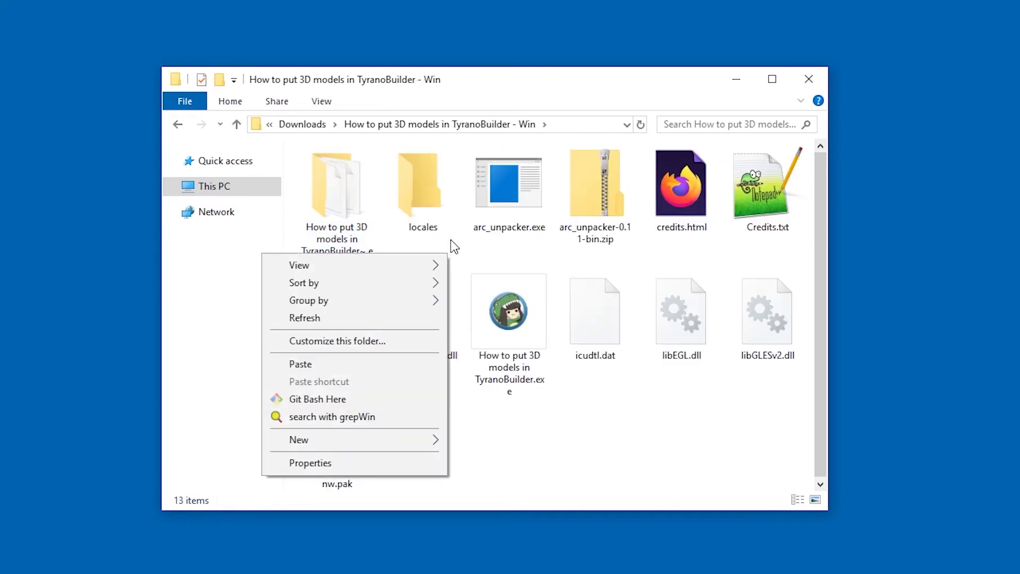
pyautogui.click(365, 364)
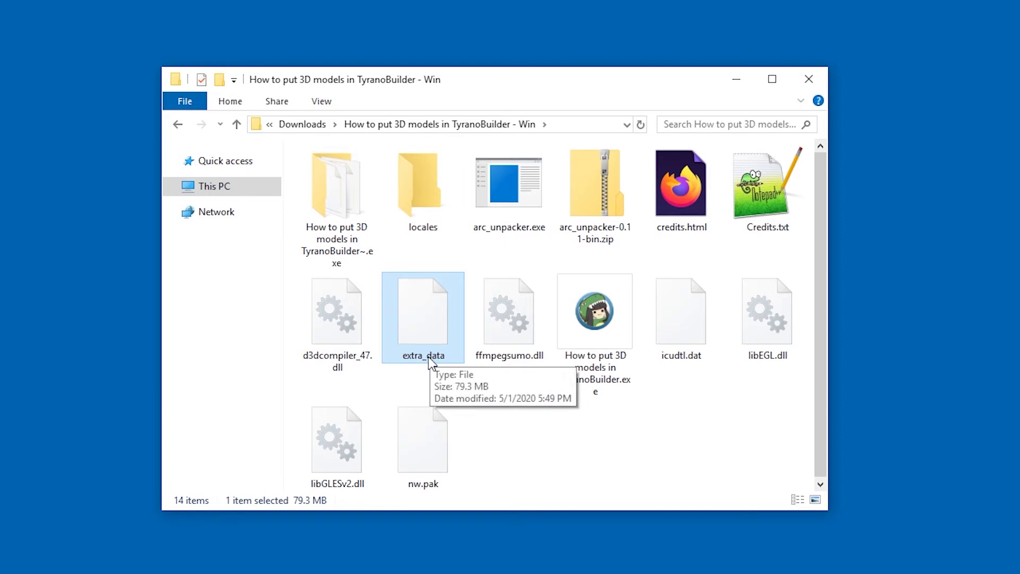
# Step: Rename extra_data to extra_data.zip
pyautogui.rightClick(439, 296)
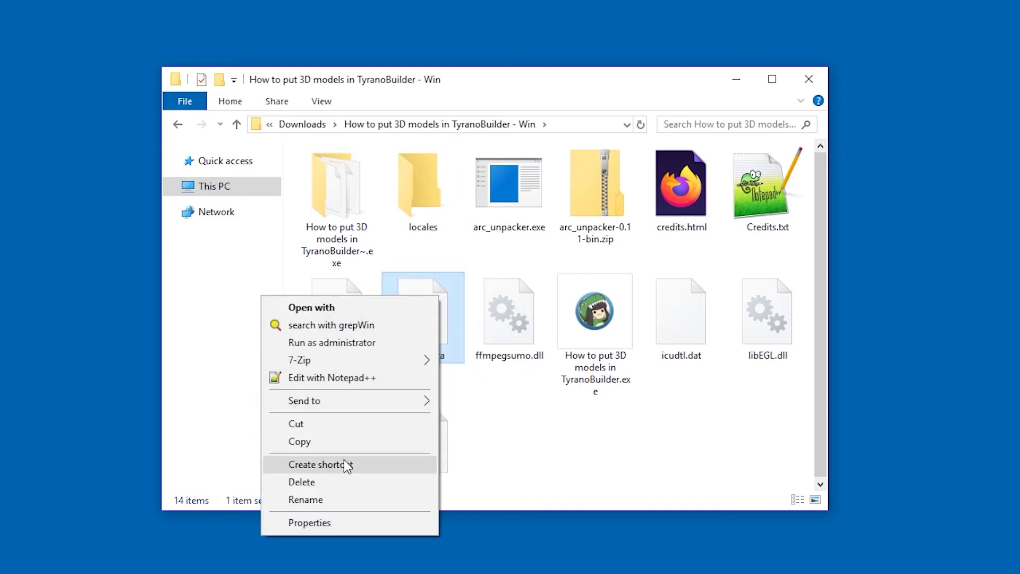
pyautogui.click(340, 500)
pyautogui.click(434, 323)
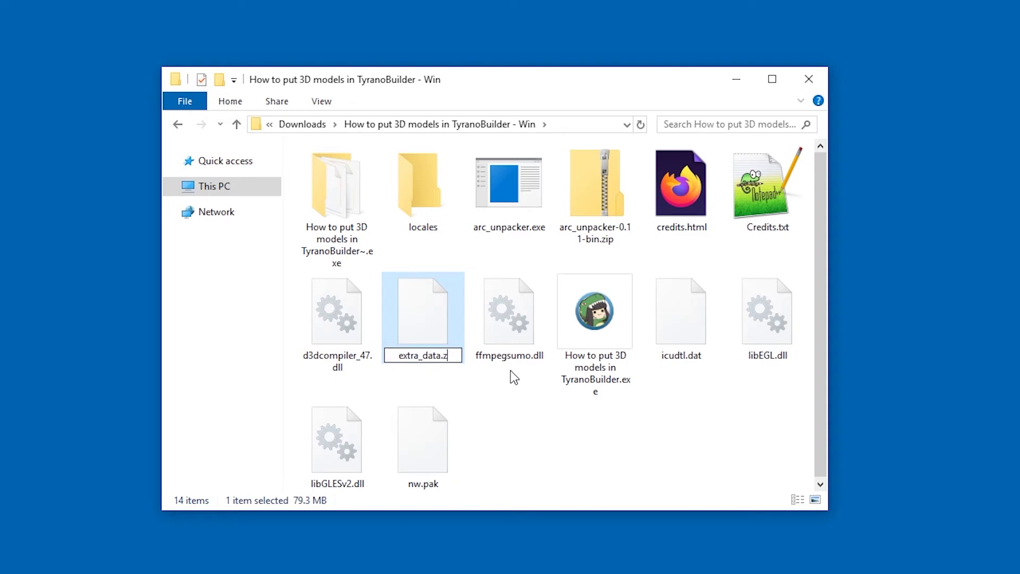
pyautogui.write('.zip')
pyautogui.press('Return')
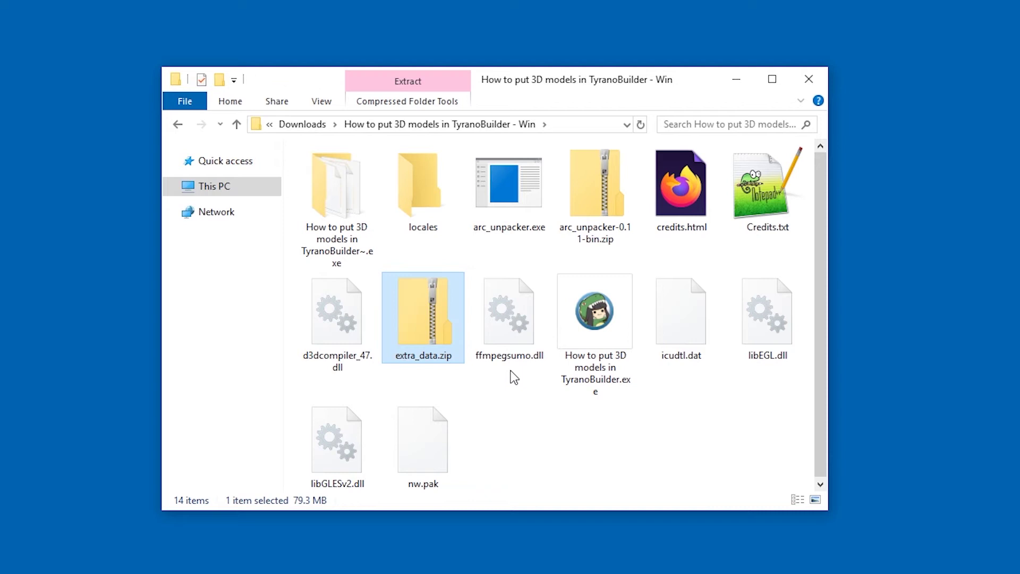
# Step: Use Extract All on extra_data.zip, extracting into a new extra_data folder
pyautogui.rightClick(426, 305)
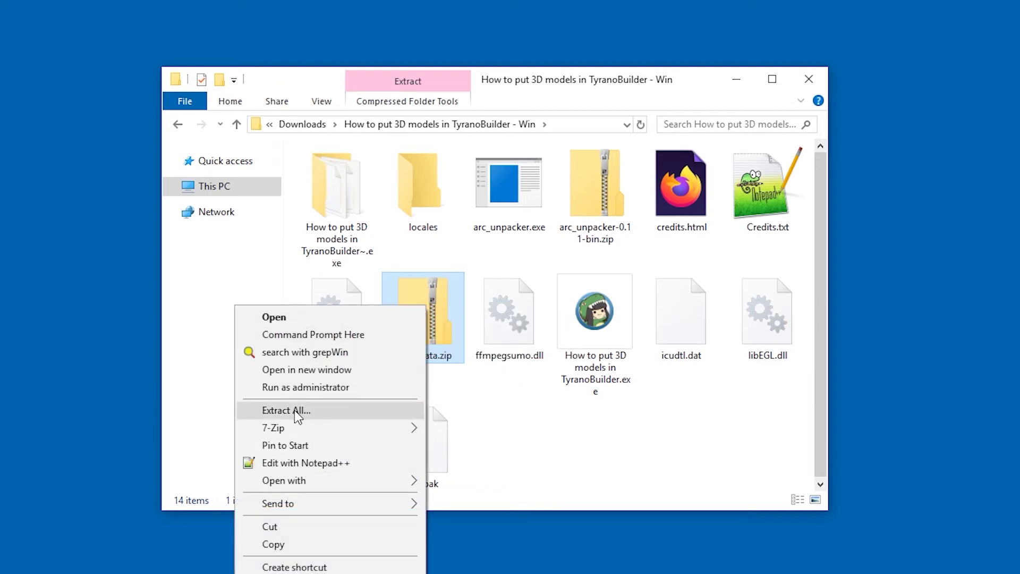
pyautogui.moveTo(288, 431)
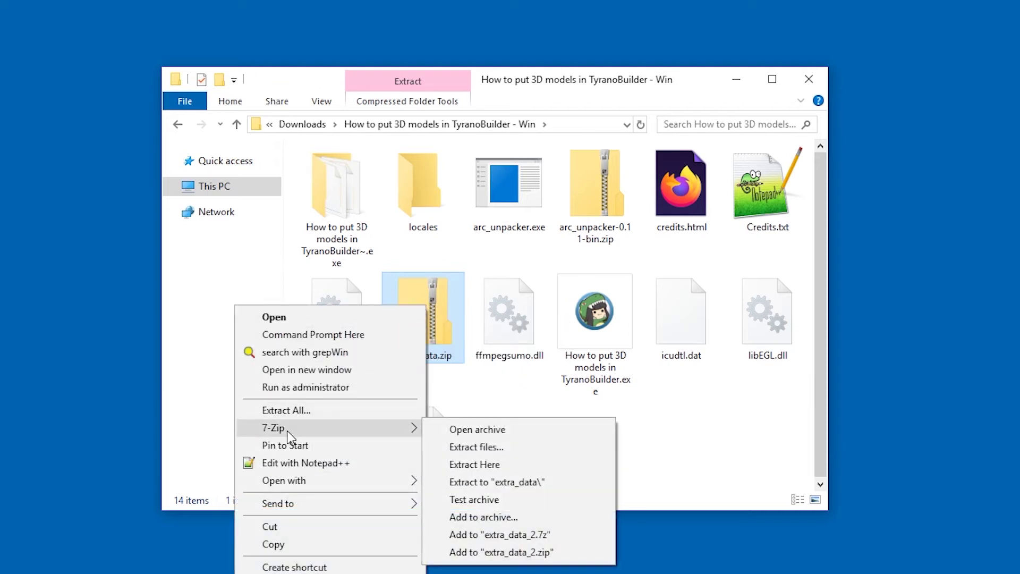
pyautogui.click(323, 413)
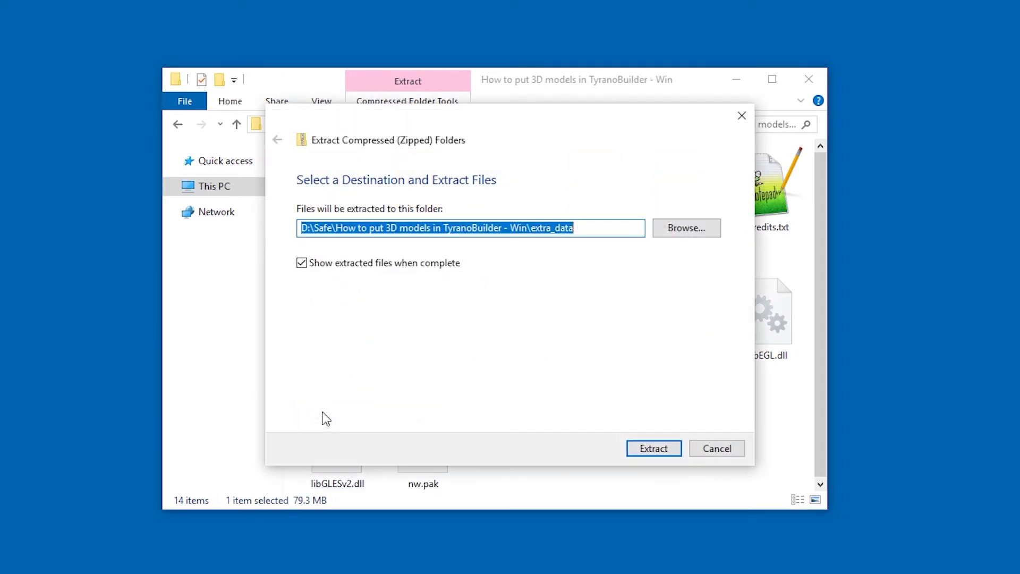
pyautogui.click(654, 450)
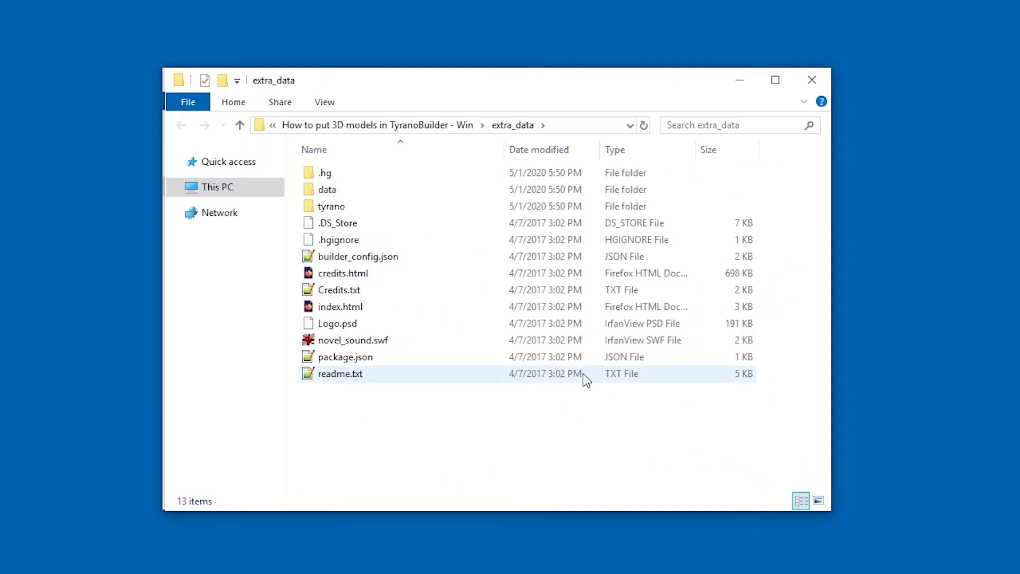
# Step: Show extra_data as large icons and peek into the .hg and data folders
pyautogui.click(819, 501)
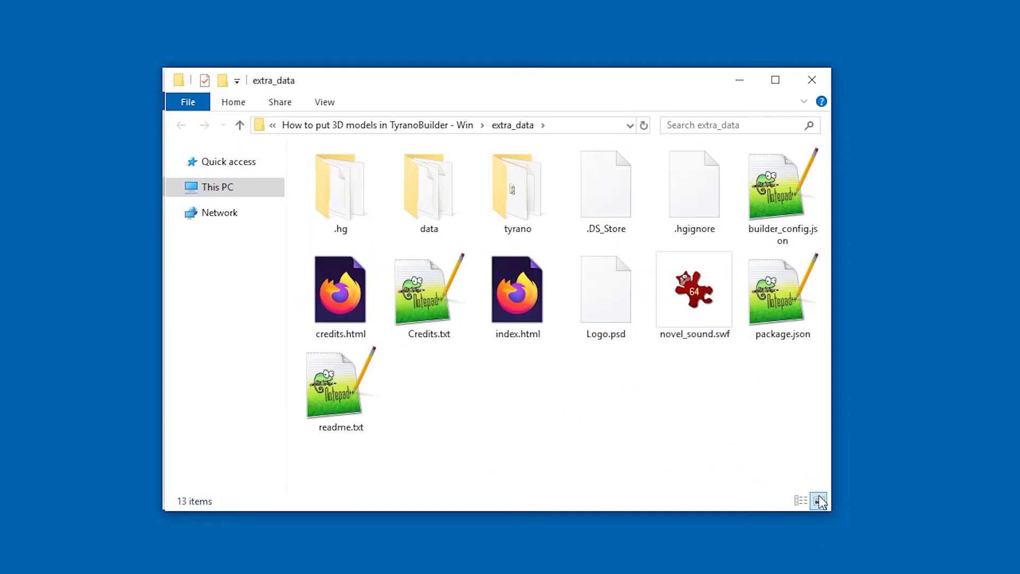
pyautogui.doubleClick(339, 202)
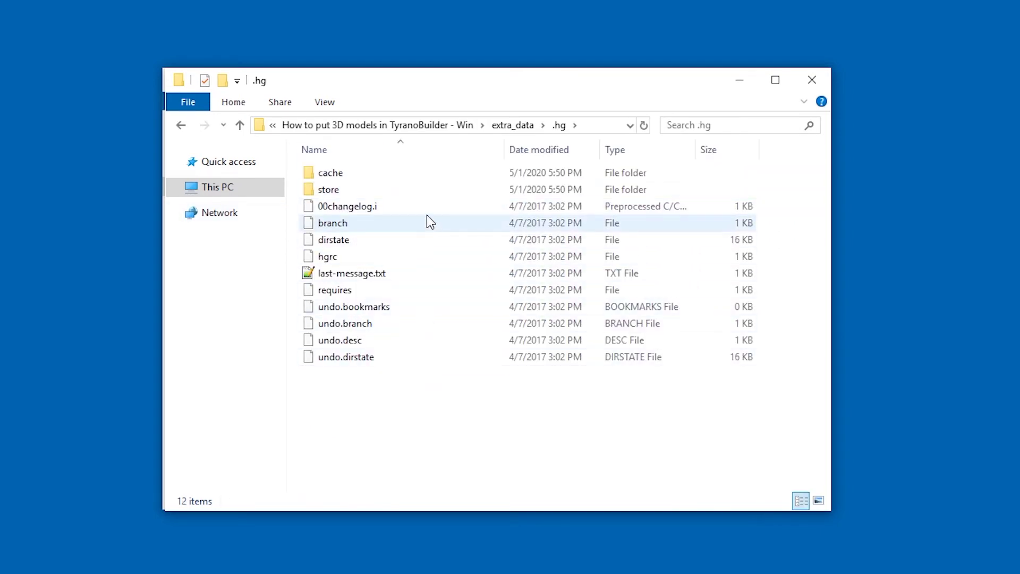
pyautogui.hotkey('alt', 'Left')
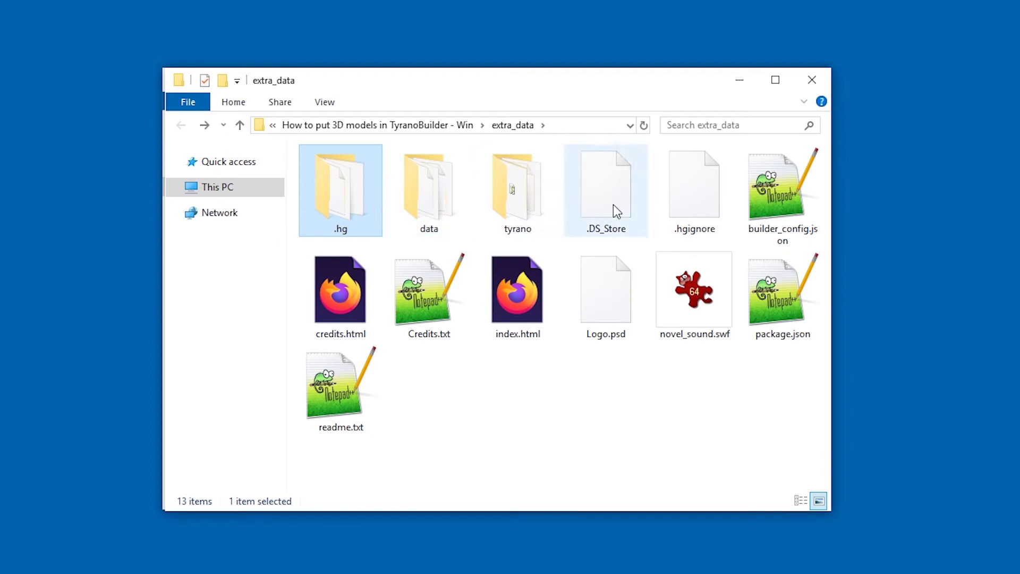
pyautogui.doubleClick(429, 180)
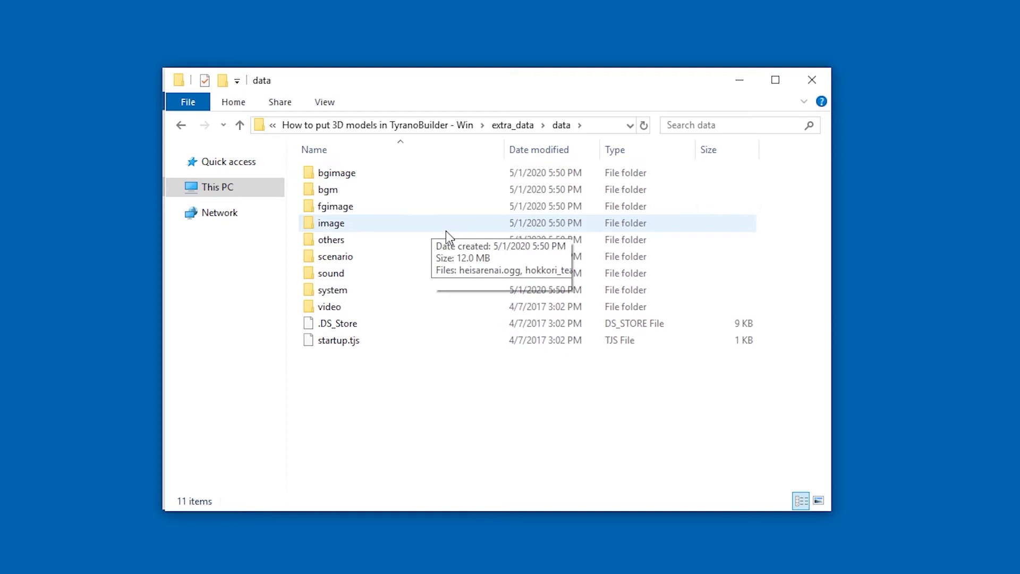
pyautogui.hotkey('alt', 'Left')
# Step: Browse tyrano > images > kag, then back up to the tyrano folder
pyautogui.doubleClick(524, 183)
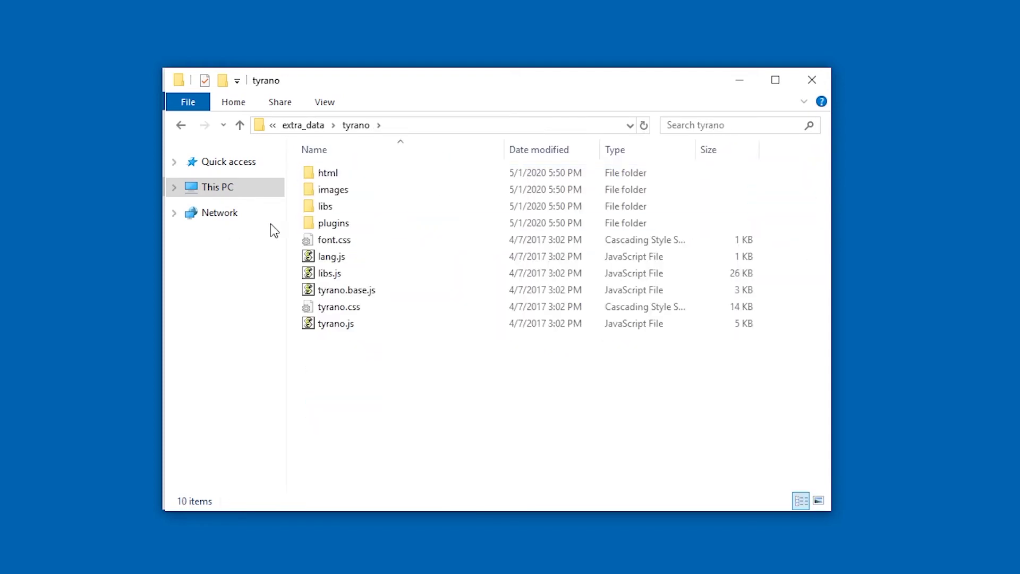
pyautogui.doubleClick(379, 189)
pyautogui.press('Return')
pyautogui.hotkey('alt', 'Left')
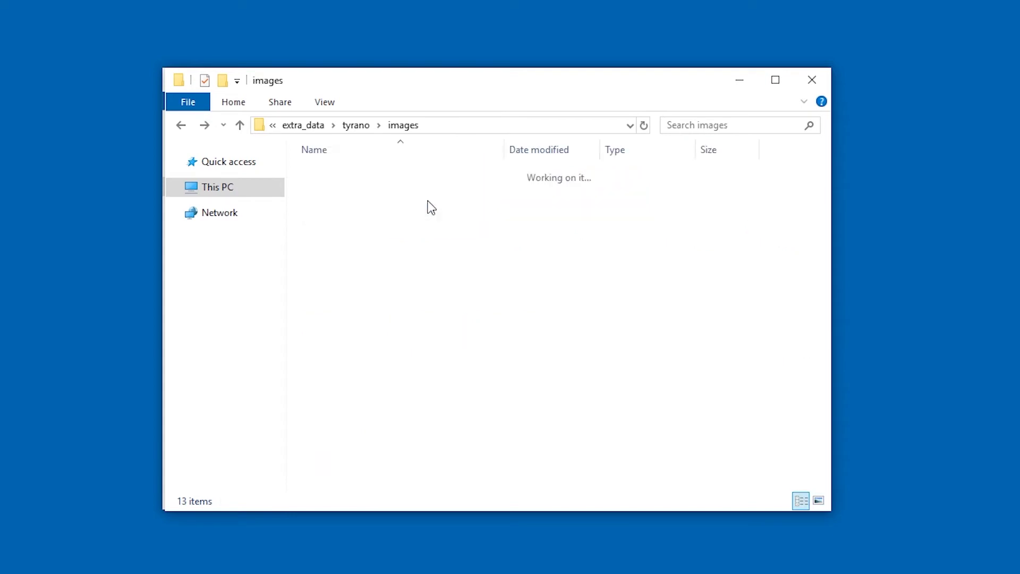
pyautogui.hotkey('alt', 'Left')
pyautogui.hotkey('alt', 'Left')
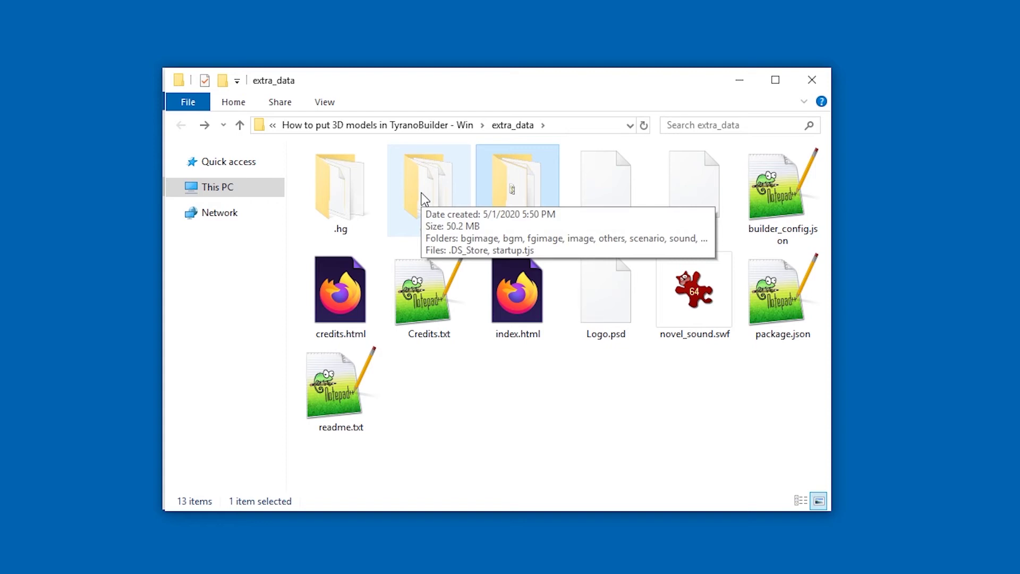
# Step: Open the data folder and browse bgm and fgimage > chara > 2
pyautogui.doubleClick(425, 191)
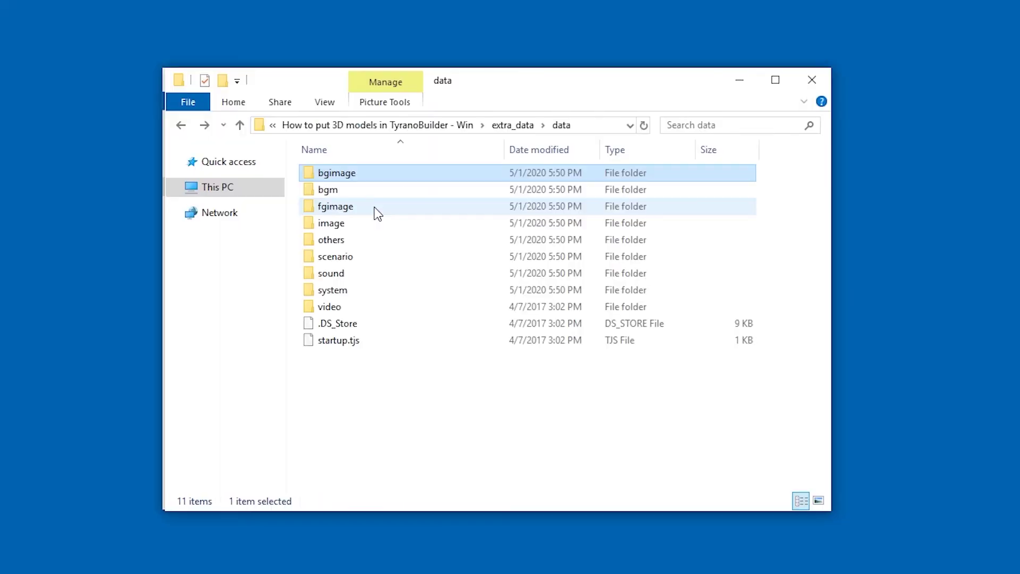
pyautogui.doubleClick(335, 195)
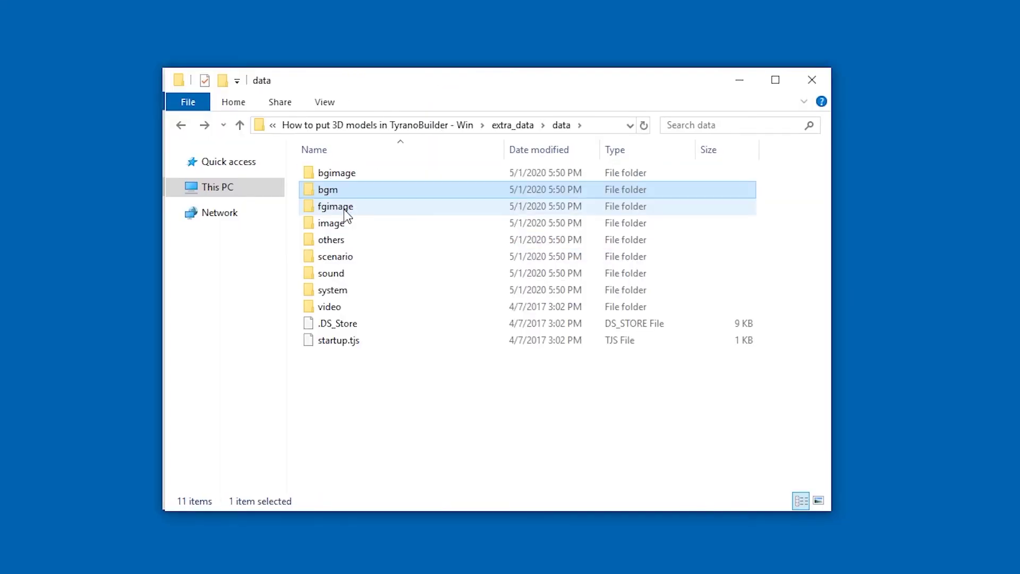
pyautogui.doubleClick(338, 208)
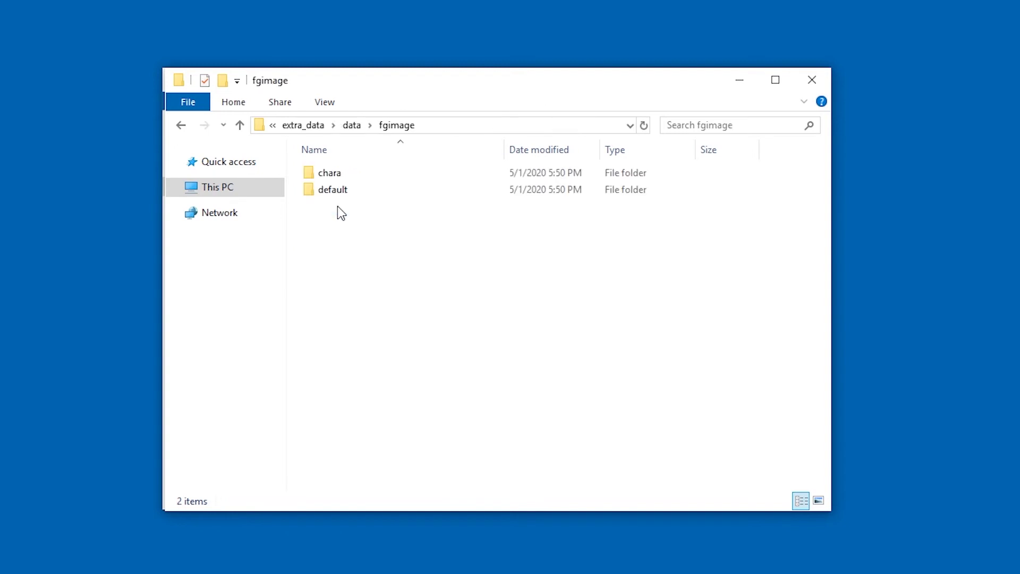
pyautogui.doubleClick(341, 175)
pyautogui.doubleClick(343, 180)
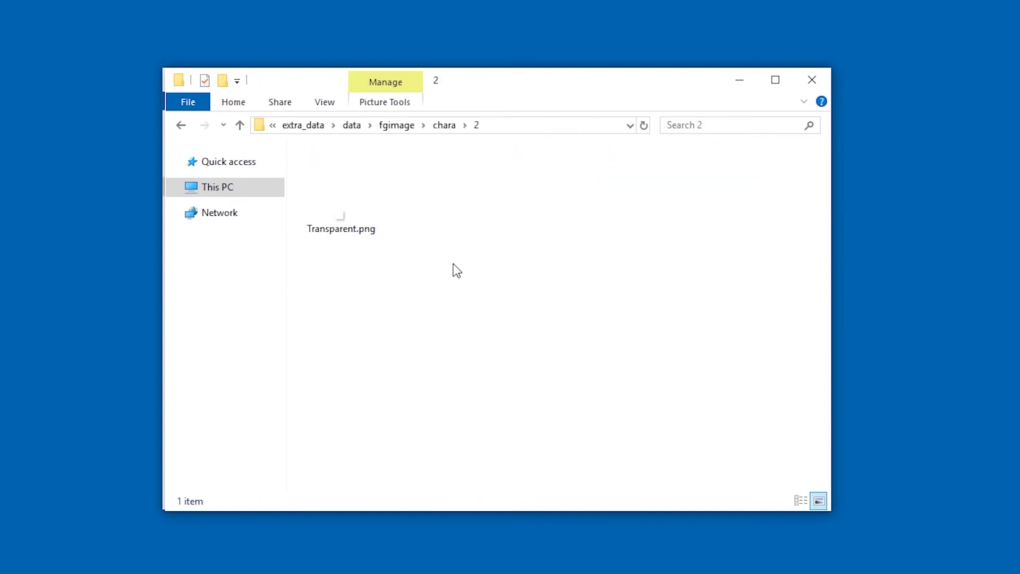
pyautogui.hotkey('alt', 'Left')
pyautogui.hotkey('alt', 'Left')
pyautogui.hotkey('alt', 'Left')
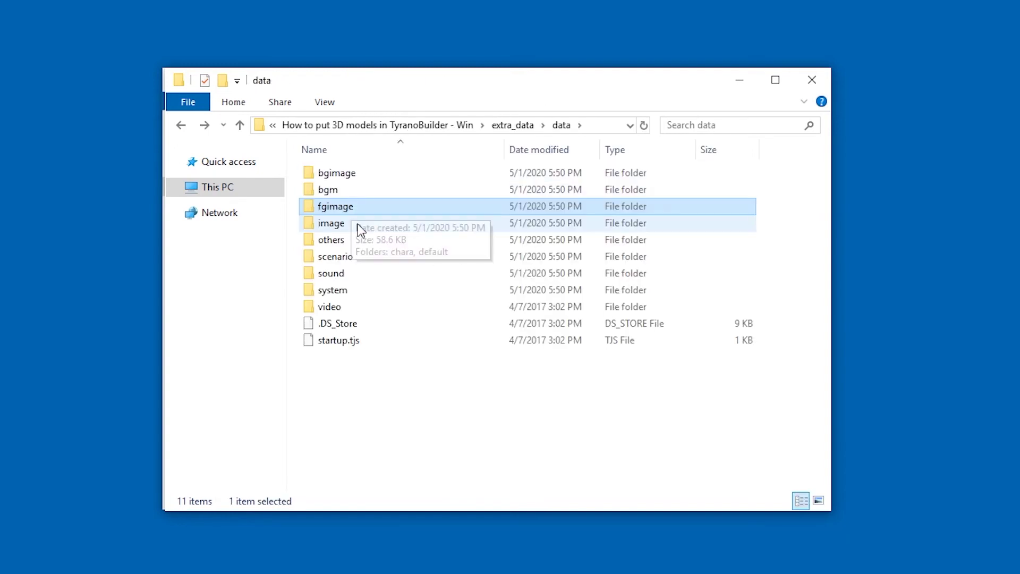
# Step: Check image > buttons and the others folder, then open the scenario folder
pyautogui.doubleClick(350, 224)
pyautogui.doubleClick(339, 173)
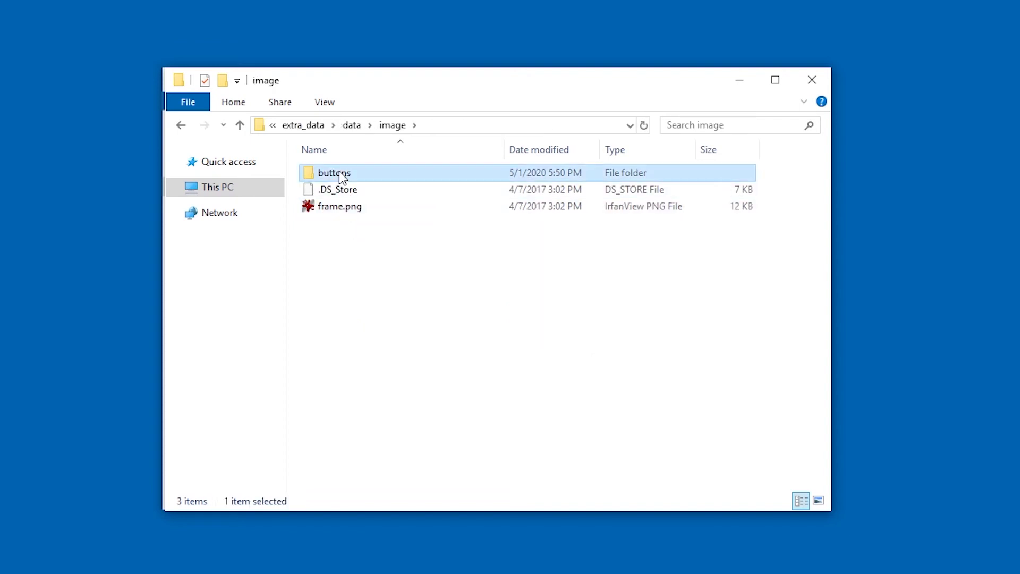
pyautogui.hotkey('alt', 'Left')
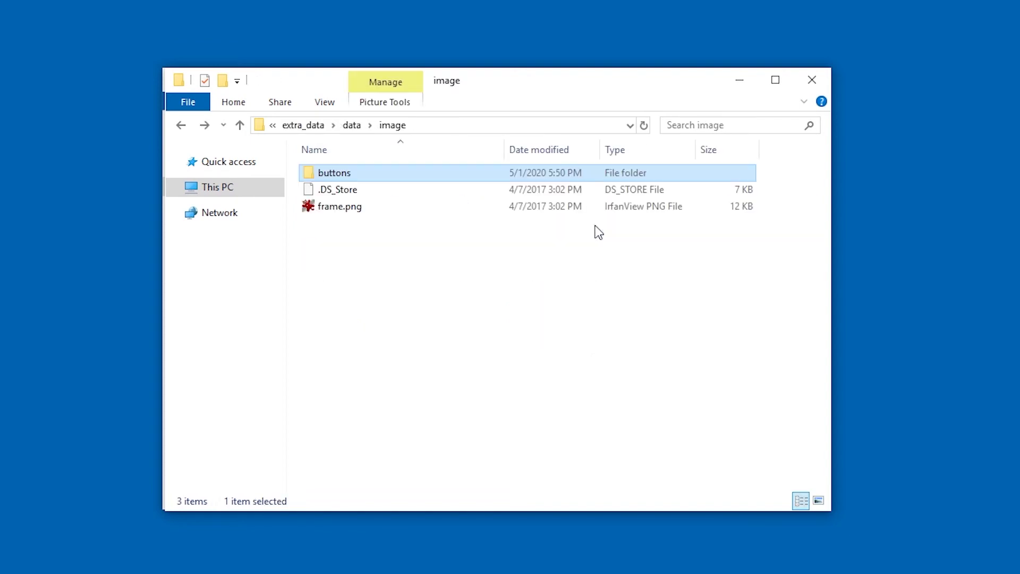
pyautogui.hotkey('alt', 'Left')
pyautogui.doubleClick(340, 238)
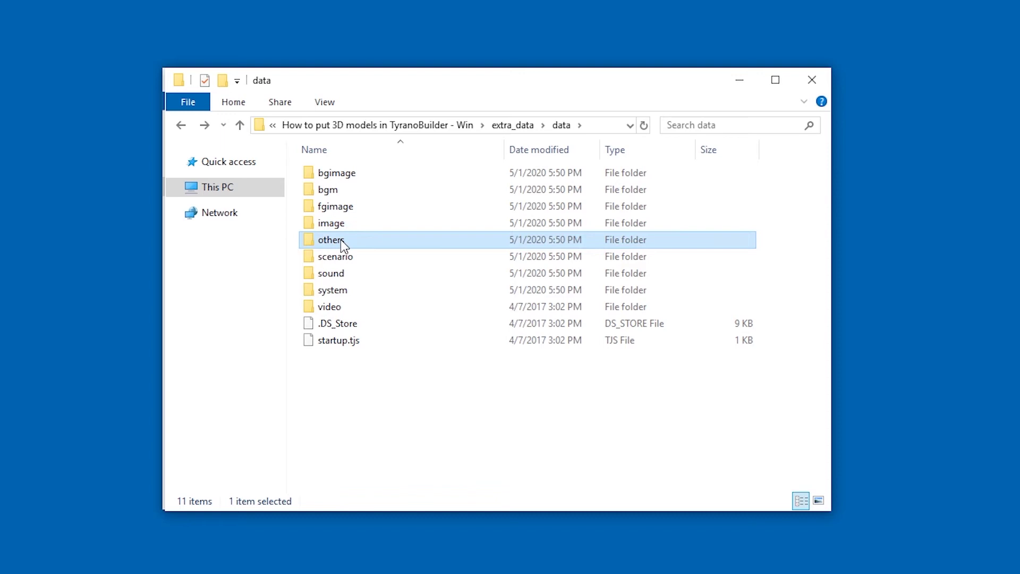
pyautogui.hotkey('alt', 'Left')
pyautogui.click(354, 257)
pyautogui.doubleClick(353, 257)
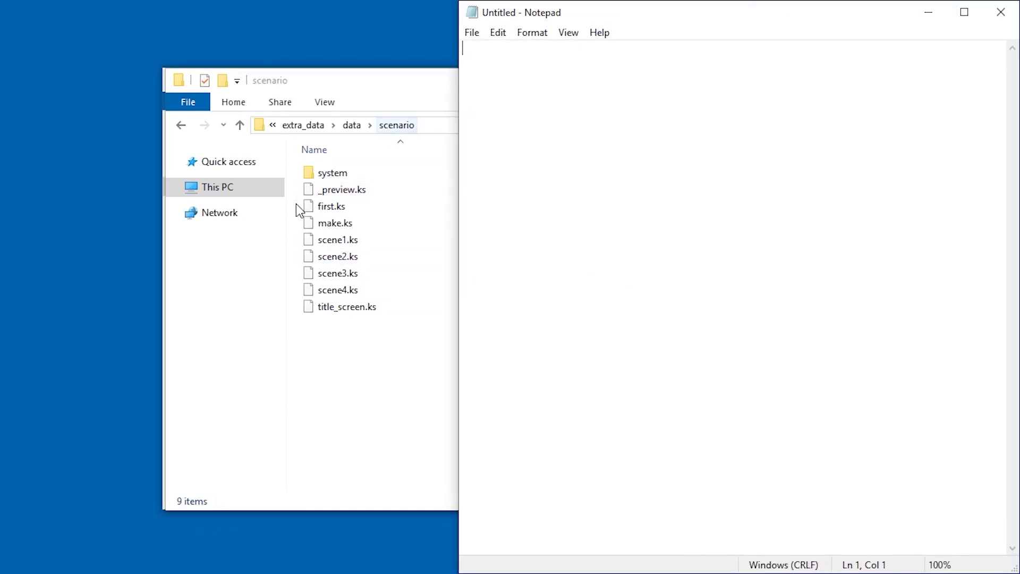
# Step: Read scene1.ks in Notepad, close it, then open the data folder's sound subfolder
pyautogui.moveTo(338, 239); pyautogui.dragTo(678, 191)
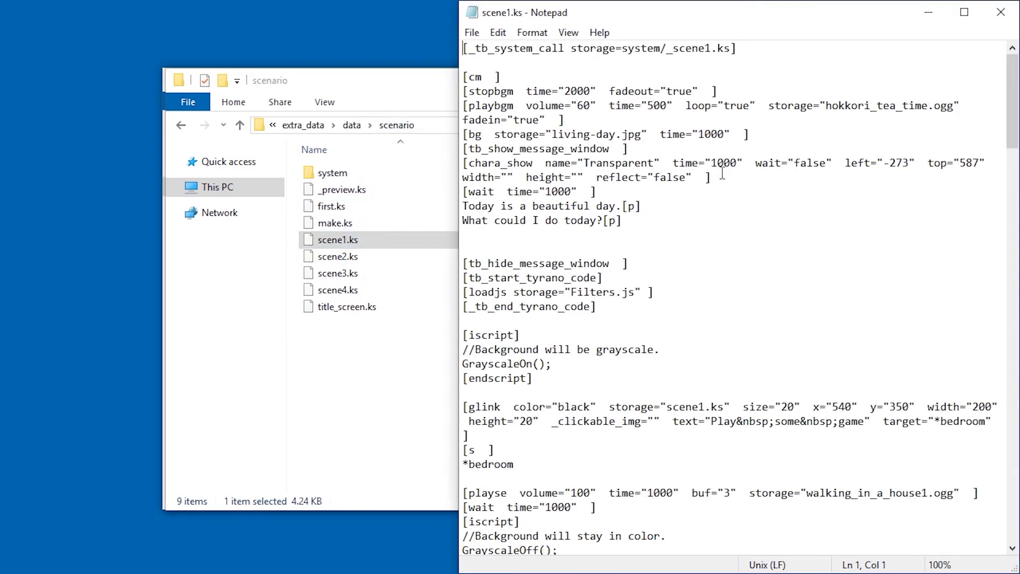
pyautogui.scroll(-12, 678, 188)
pyautogui.scroll(-15, 677, 188)
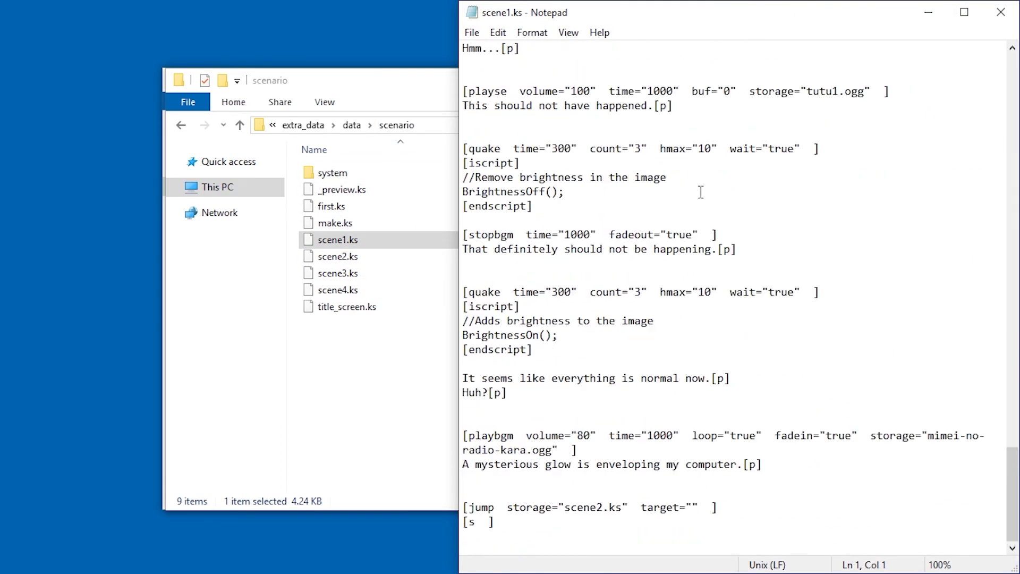
pyautogui.scroll(15, 731, 195)
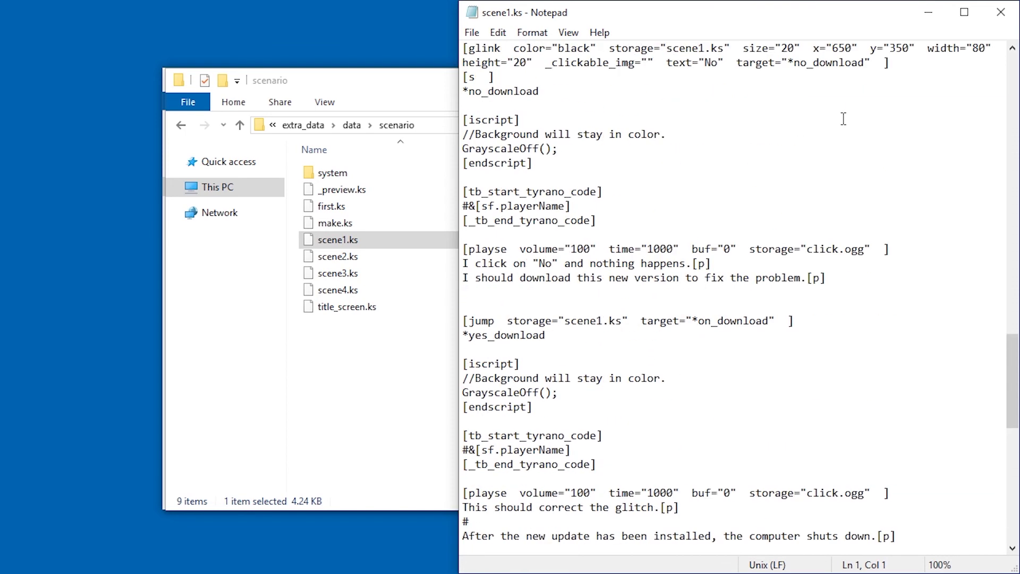
pyautogui.click(1001, 12)
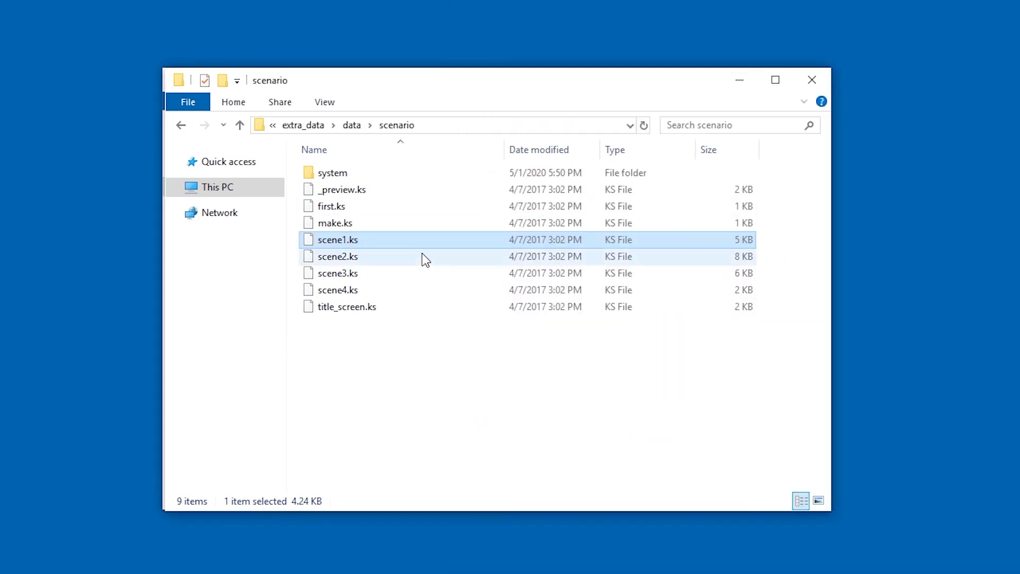
pyautogui.hotkey('alt', 'Up')
pyautogui.doubleClick(343, 273)
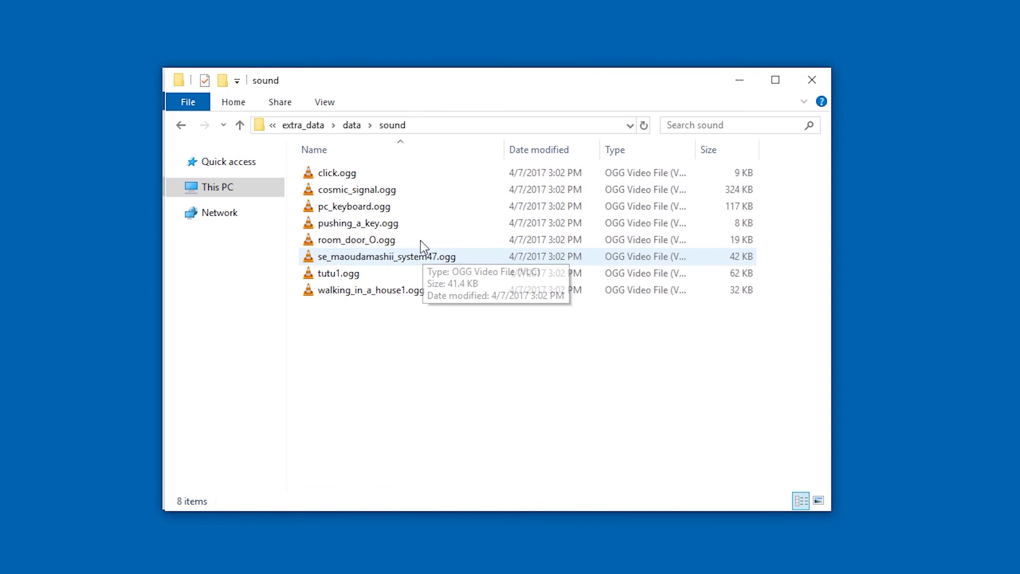
# Step: Scroll through system\Config.tjs in Notepad, then confirm the video folder is empty and return to data
pyautogui.hotkey('alt', 'Up')
pyautogui.doubleClick(369, 293)
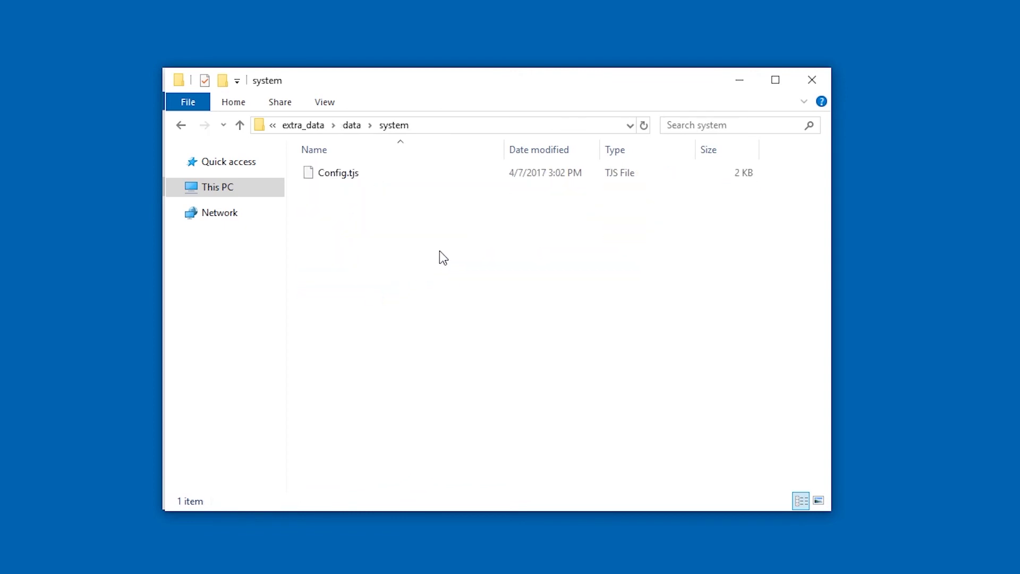
pyautogui.click(293, 528)
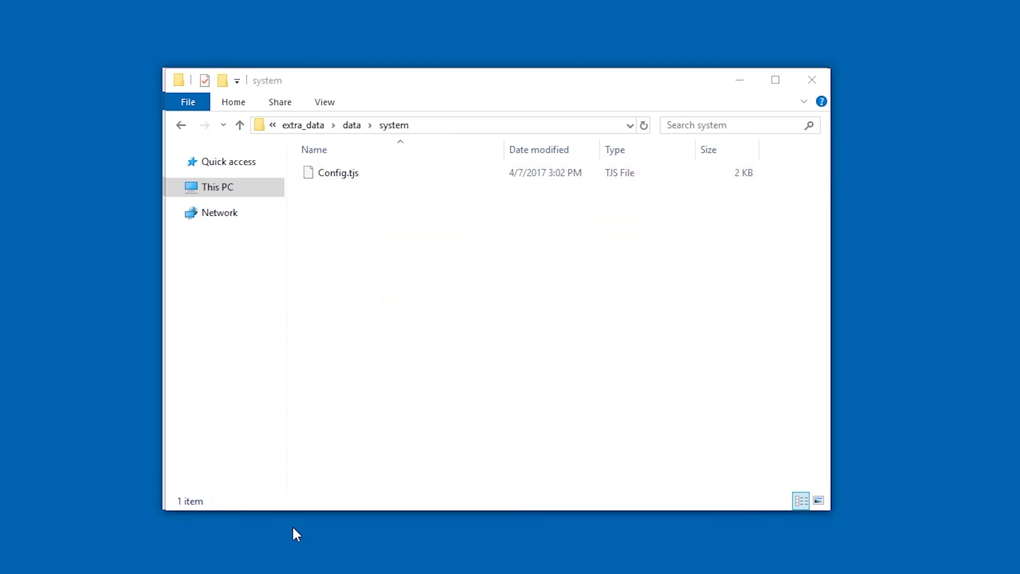
pyautogui.moveTo(349, 176); pyautogui.dragTo(792, 160)
pyautogui.scroll(-15, 749, 176)
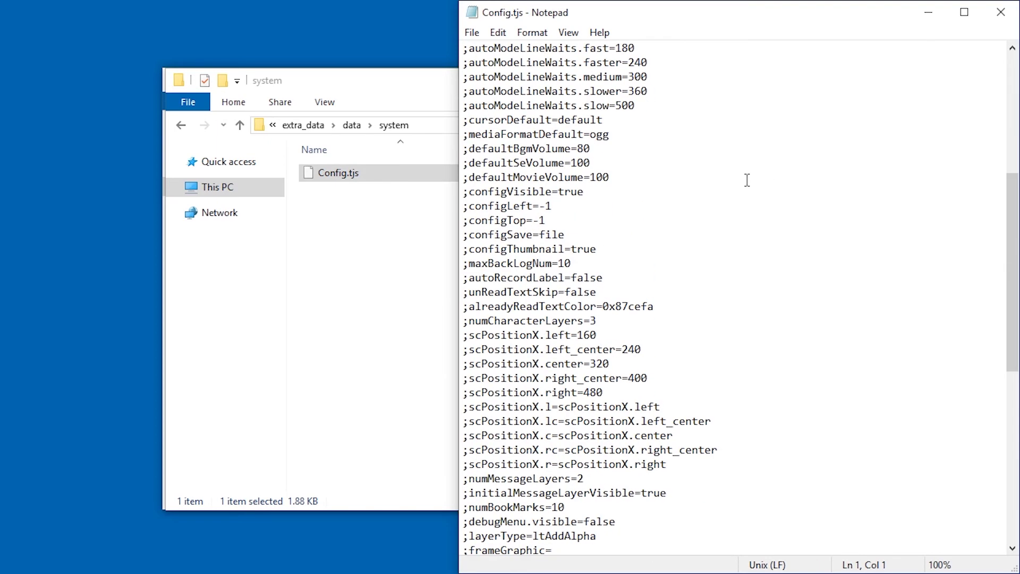
pyautogui.scroll(17, 759, 172)
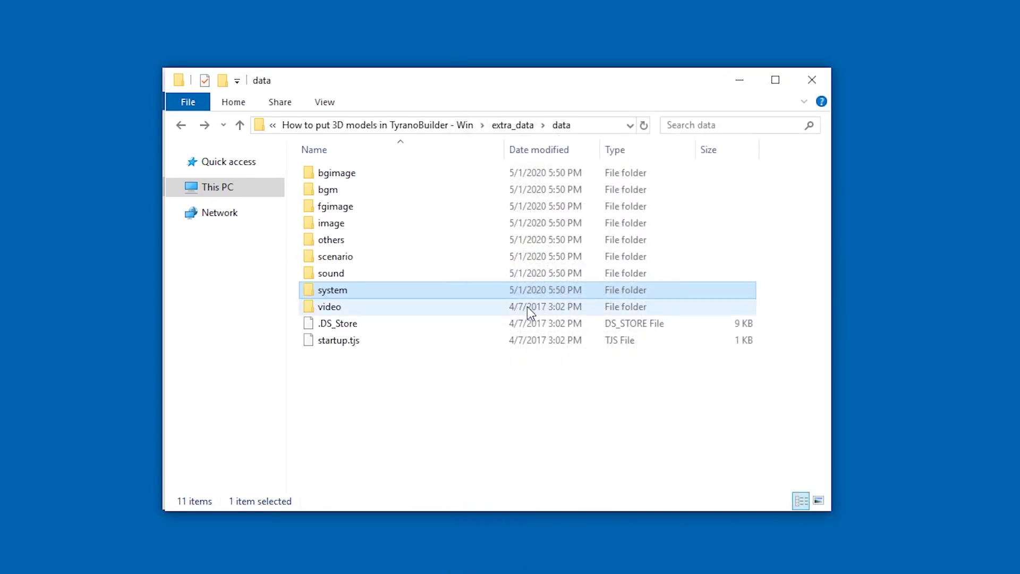
pyautogui.doubleClick(527, 309)
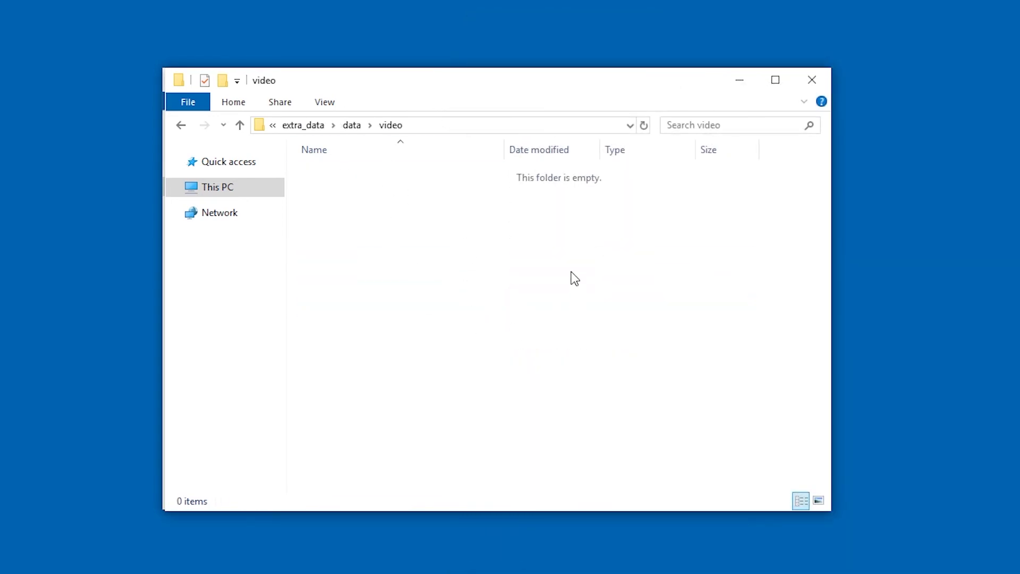
pyautogui.hotkey('alt', 'Left')
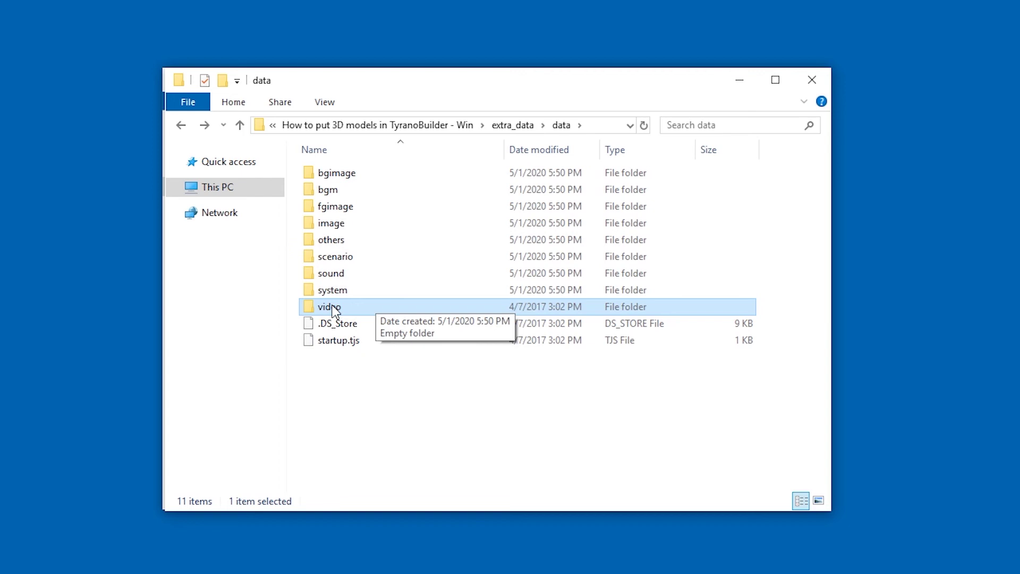
# Step: Drill down through others > Three > assets > obj > female02 to reach the female02.obj model and textures
pyautogui.doubleClick(337, 244)
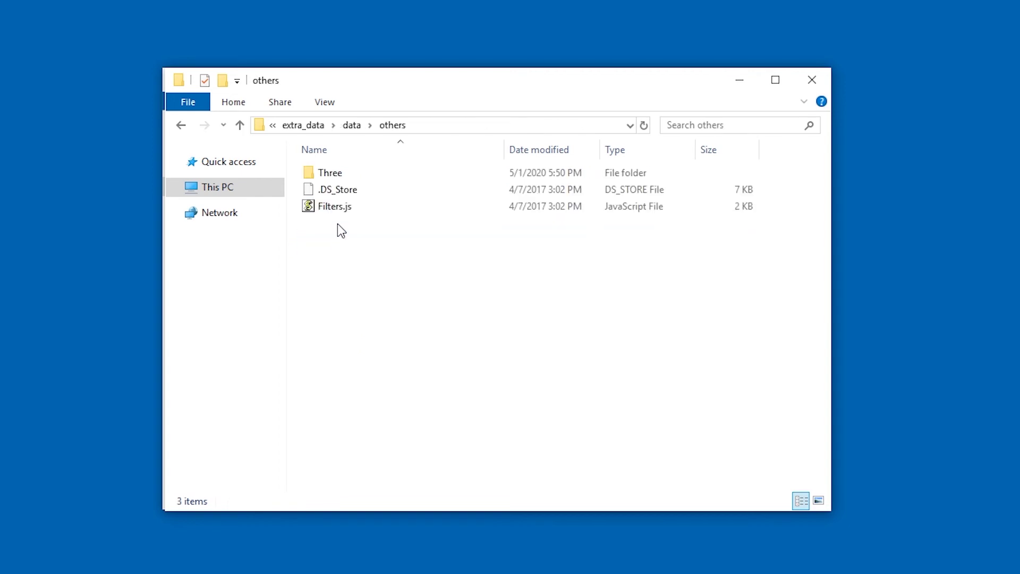
pyautogui.doubleClick(346, 174)
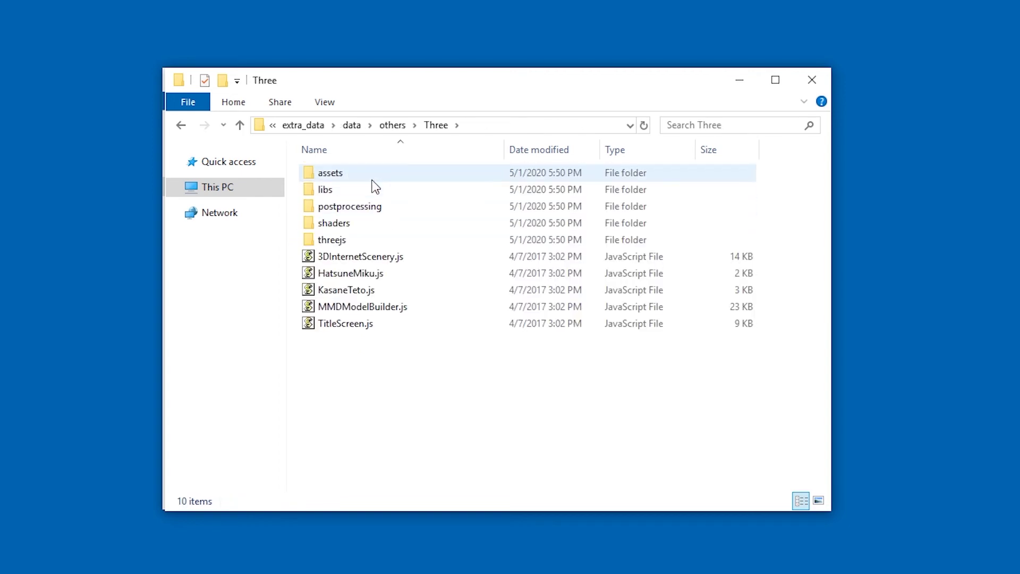
pyautogui.doubleClick(352, 179)
pyautogui.doubleClick(339, 191)
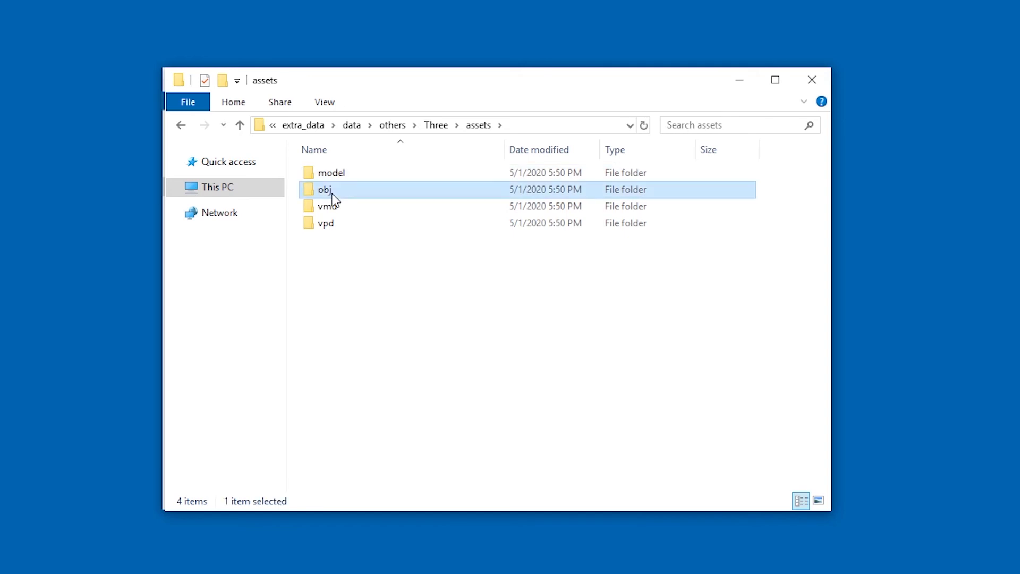
pyautogui.doubleClick(349, 178)
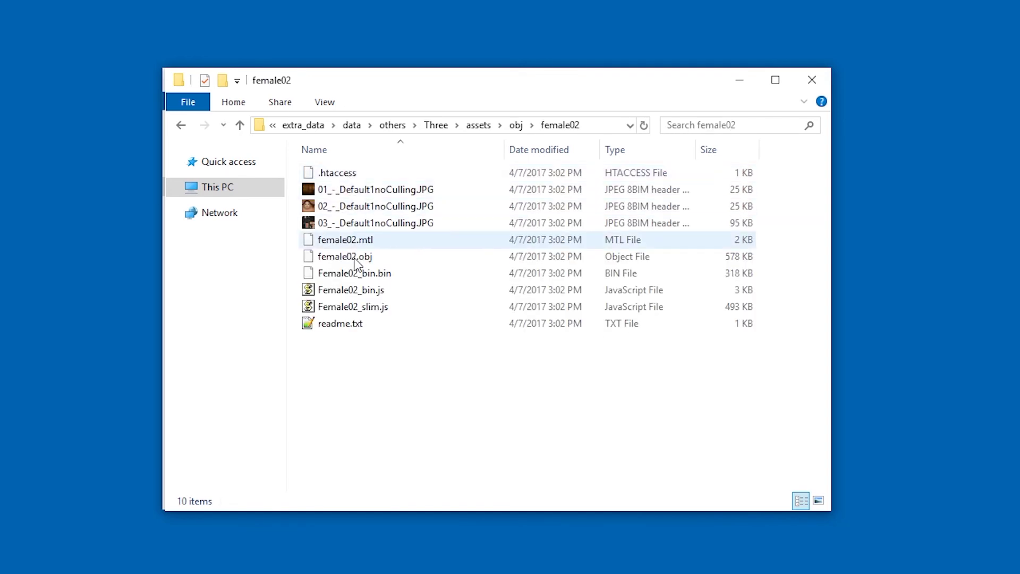
pyautogui.click(205, 537)
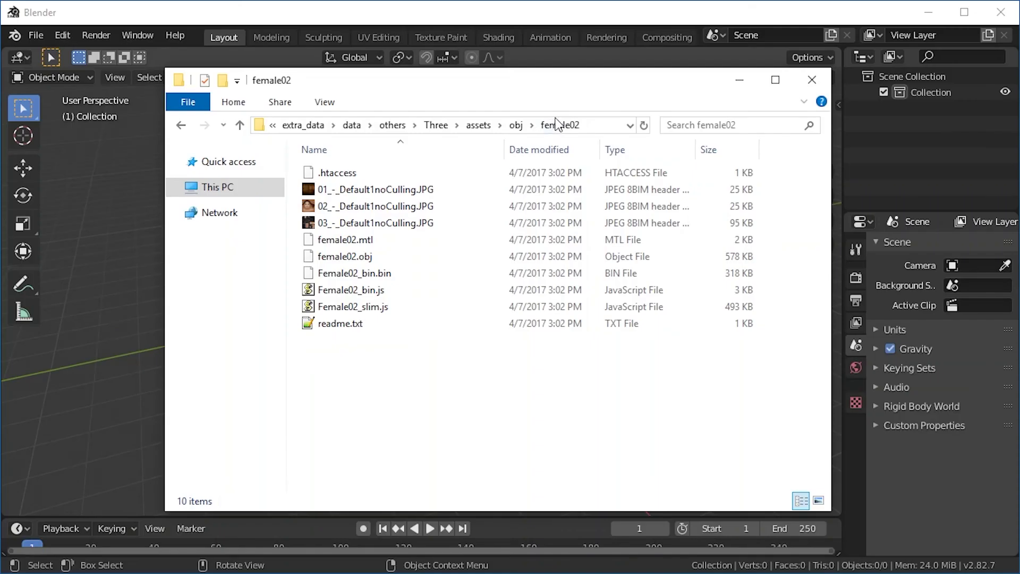
# Step: Import female02.obj into Blender using the female02 folder path and view it in Material Preview
pyautogui.click(608, 129)
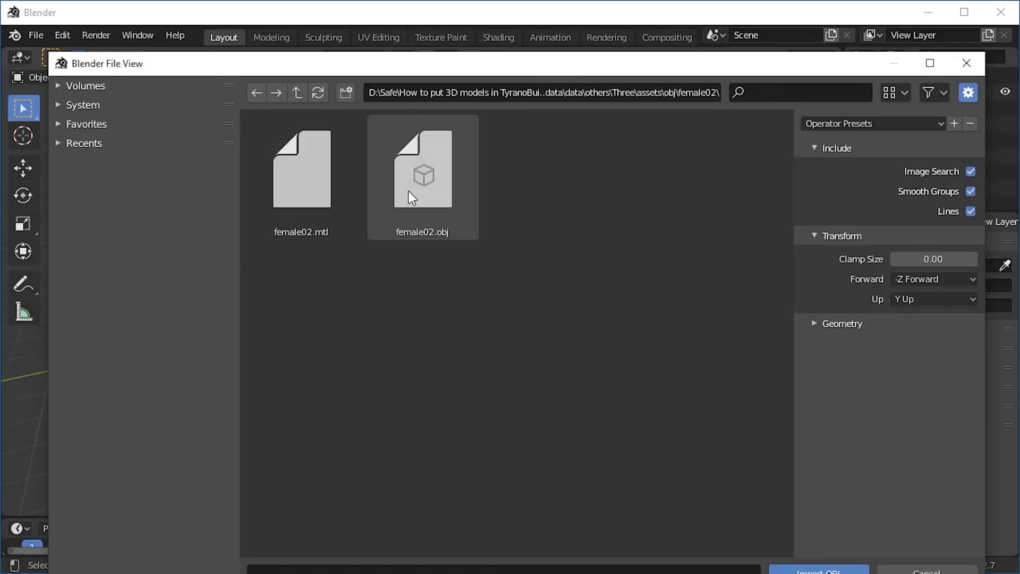
pyautogui.doubleClick(423, 183)
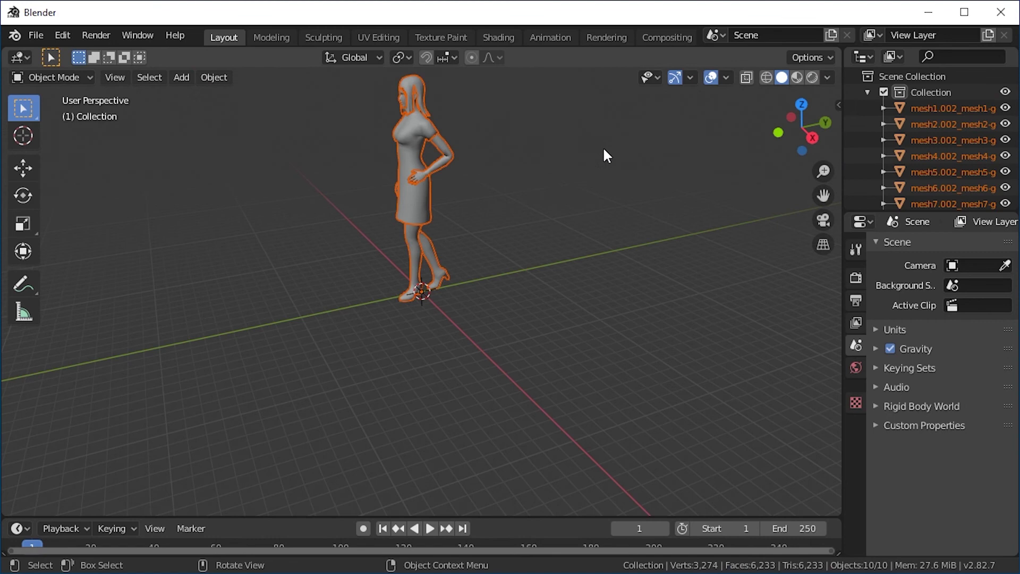
pyautogui.click(796, 77)
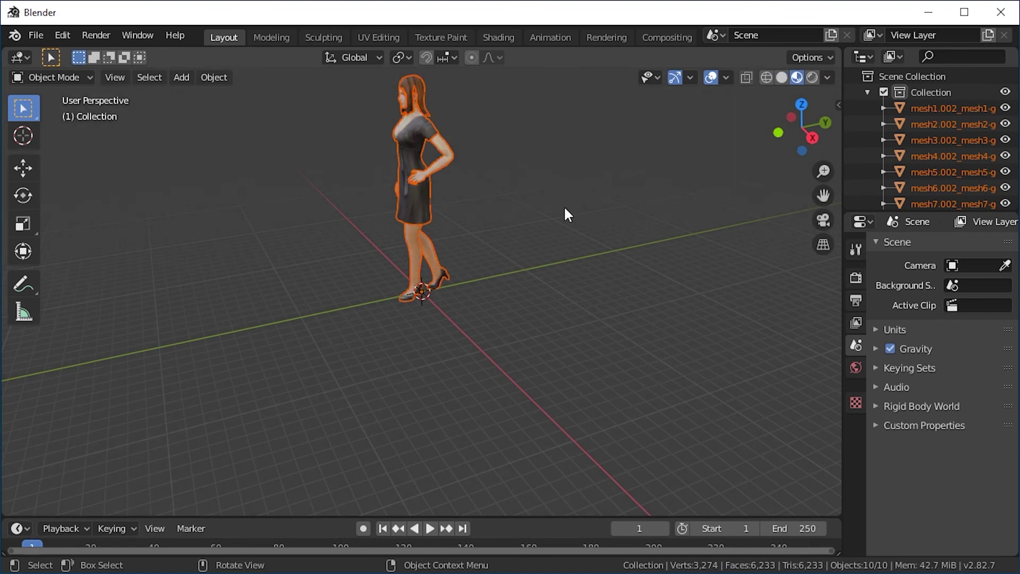
# Step: Walk the view up close to the character, then move down from her face toward her feet
pyautogui.hotkey('shift', '`')
pyautogui.press('w')
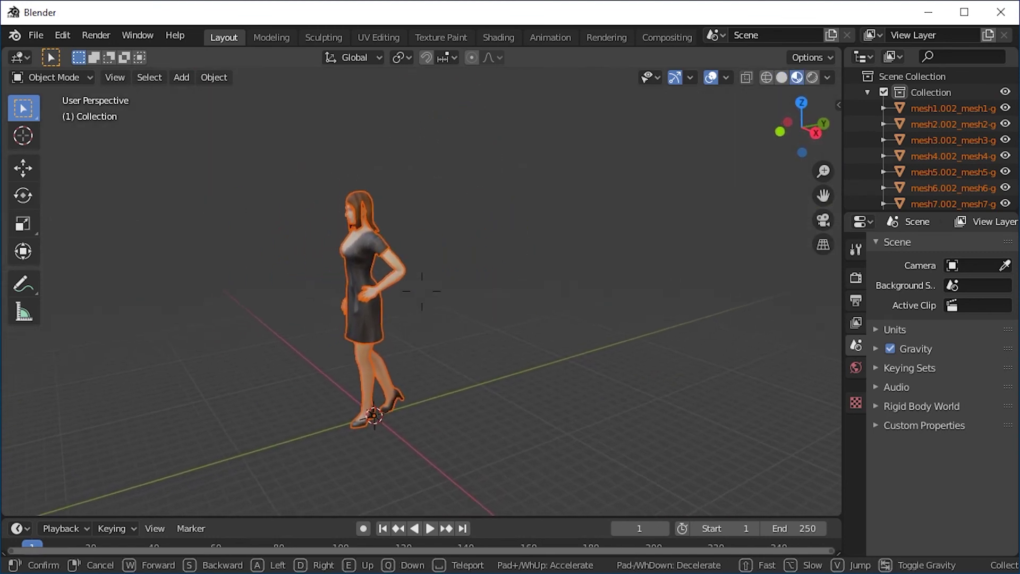
pyautogui.press('w')
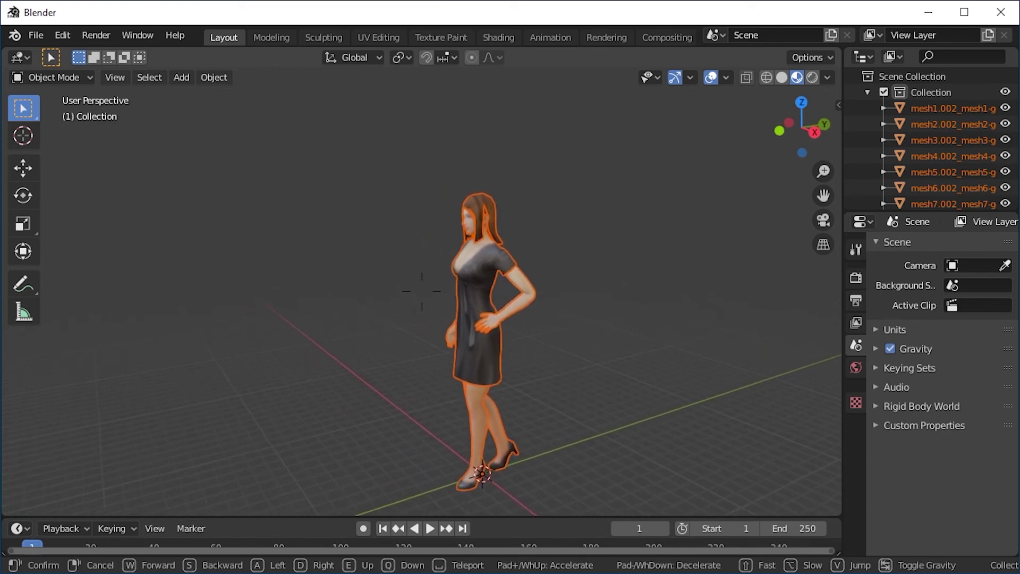
pyautogui.press('w')
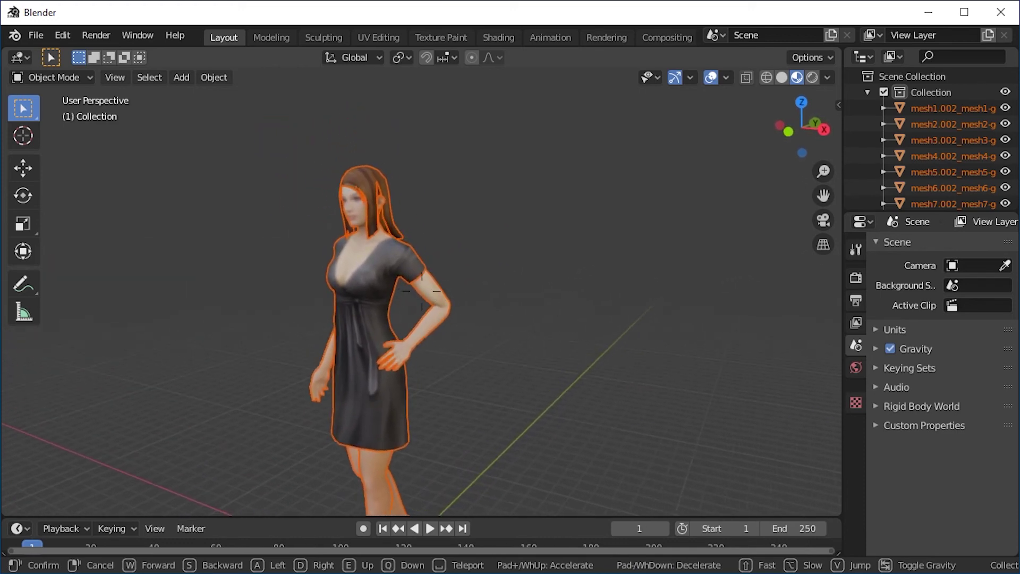
pyautogui.press('w')
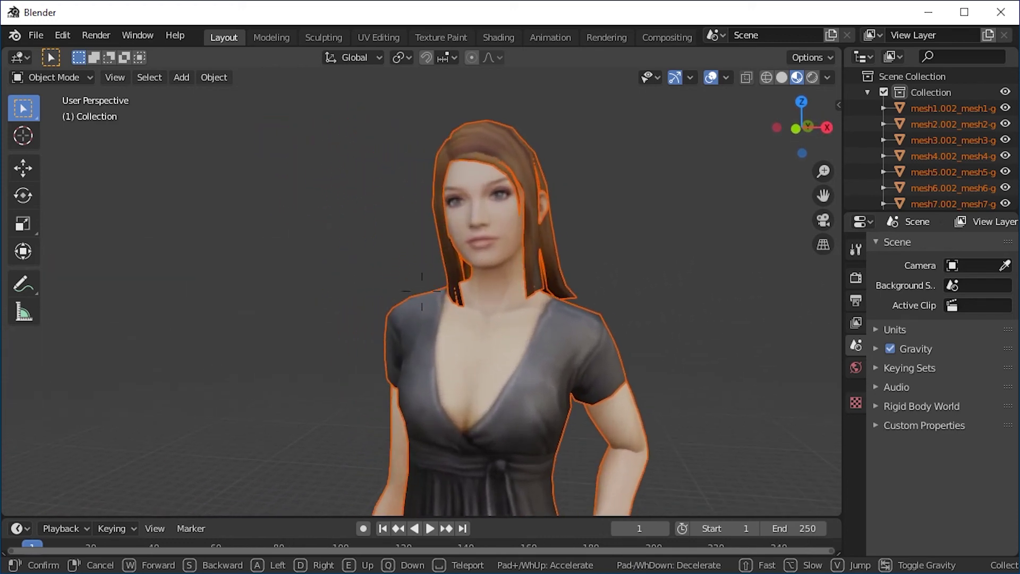
pyautogui.press('q')
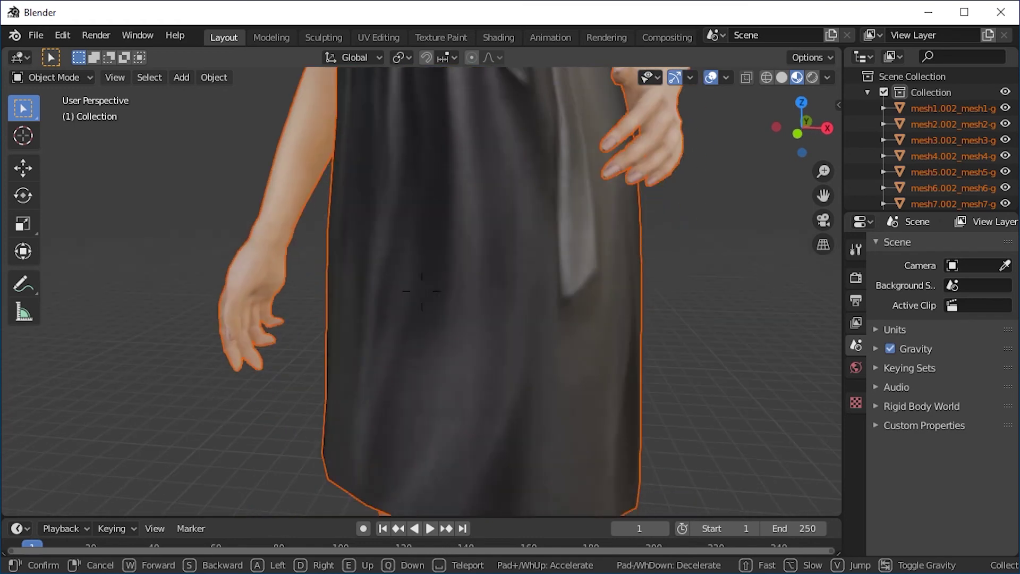
# Step: Stop walking and quit Blender without saving
pyautogui.click(427, 282)
pyautogui.hotkey('ctrl', 'q')
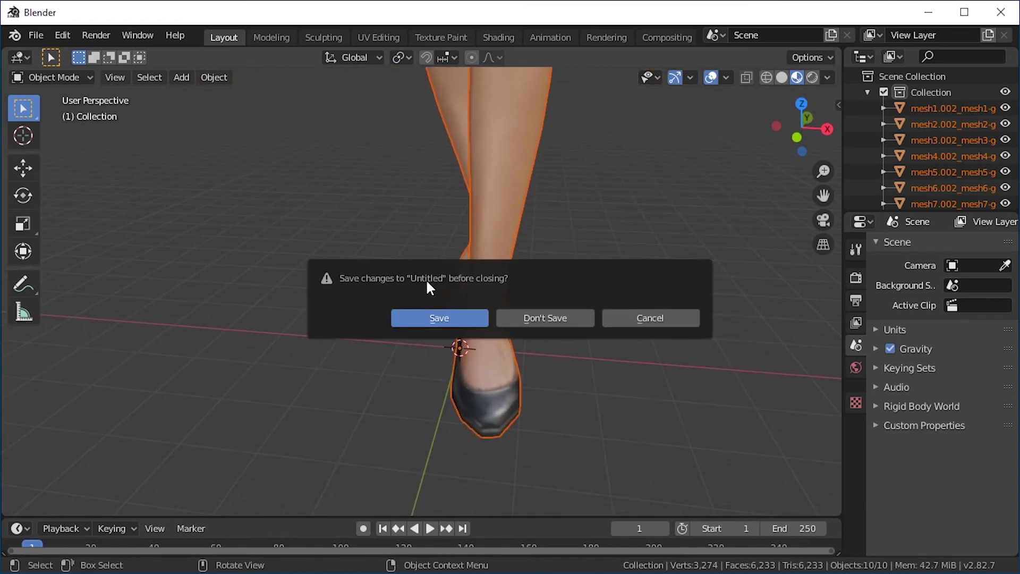
pyautogui.click(545, 318)
# Step: Go up from female02 and open model > KasaneTeto
pyautogui.press('BackSpace')
pyautogui.press('BackSpace')
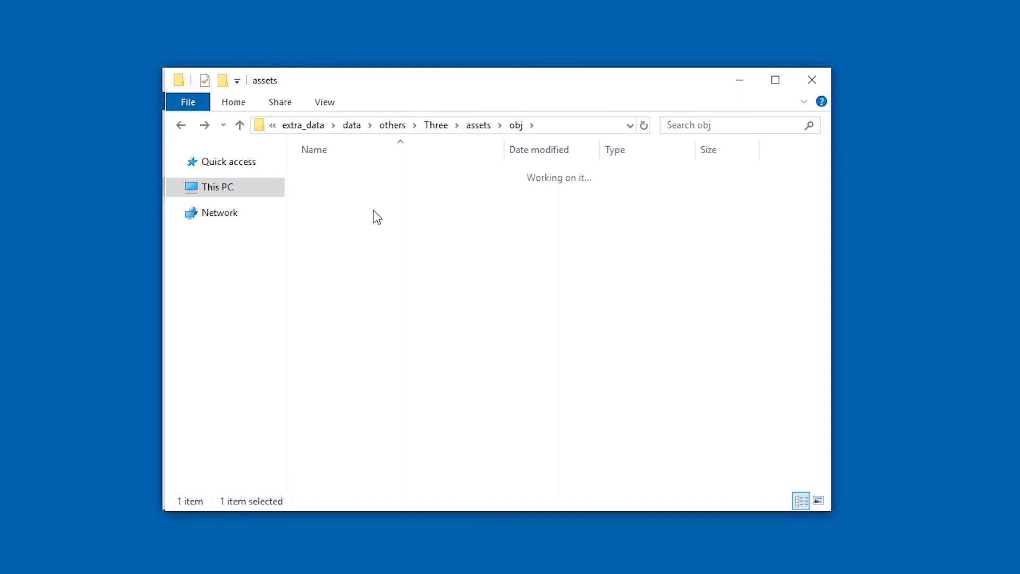
pyautogui.doubleClick(358, 180)
pyautogui.doubleClick(358, 181)
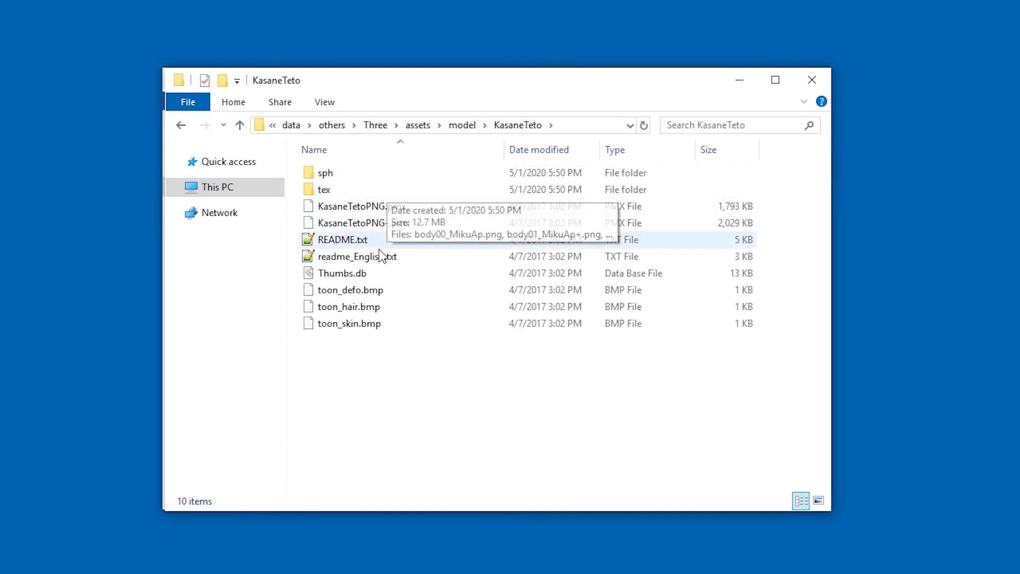
# Step: Check KasaneTeto's tex and sph texture folders, then open the ThickAppendMiku folder
pyautogui.doubleClick(367, 188)
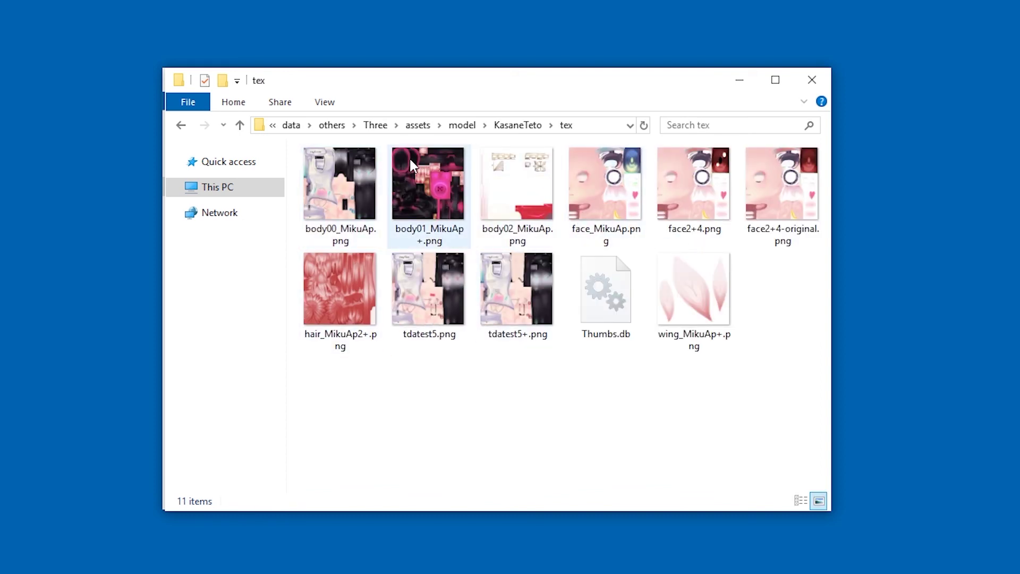
pyautogui.hotkey('alt', 'Left')
pyautogui.doubleClick(365, 171)
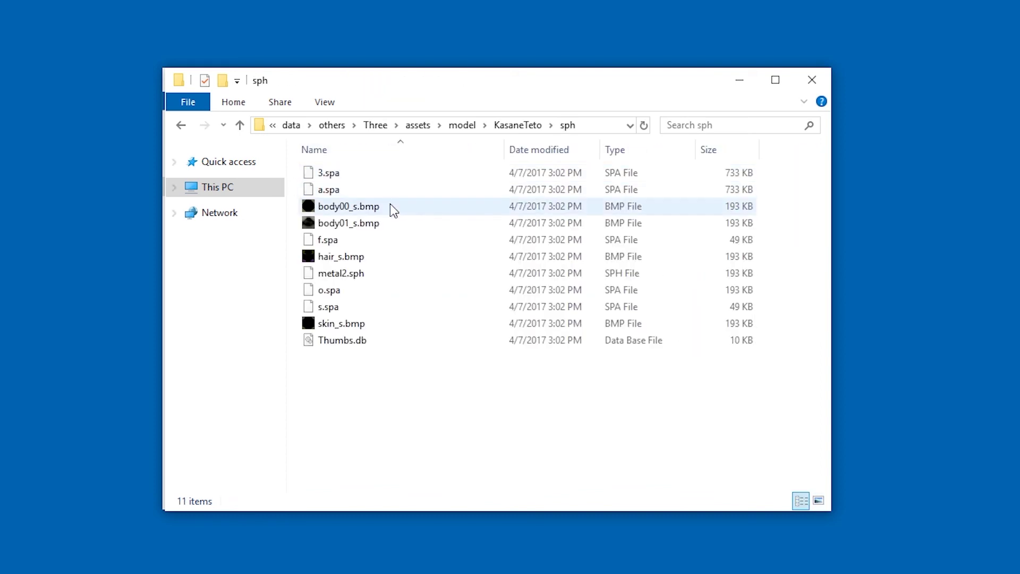
pyautogui.hotkey('alt', 'Left')
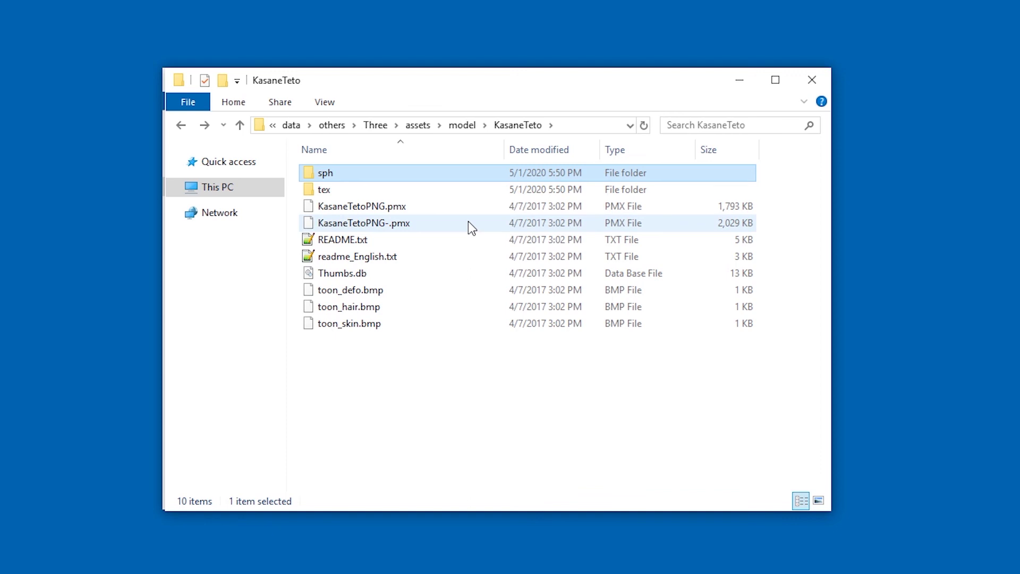
pyautogui.press('BackSpace')
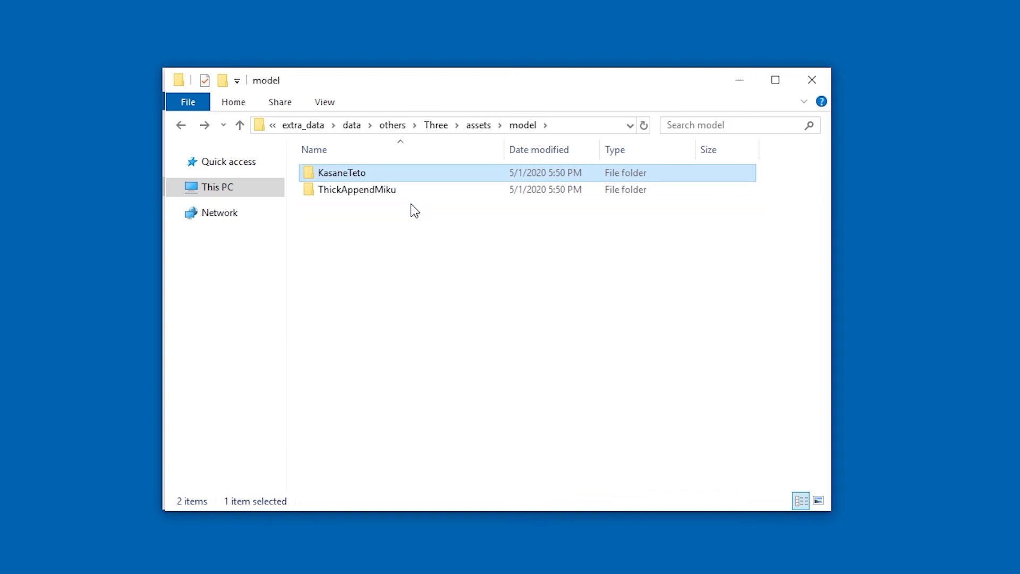
pyautogui.doubleClick(397, 192)
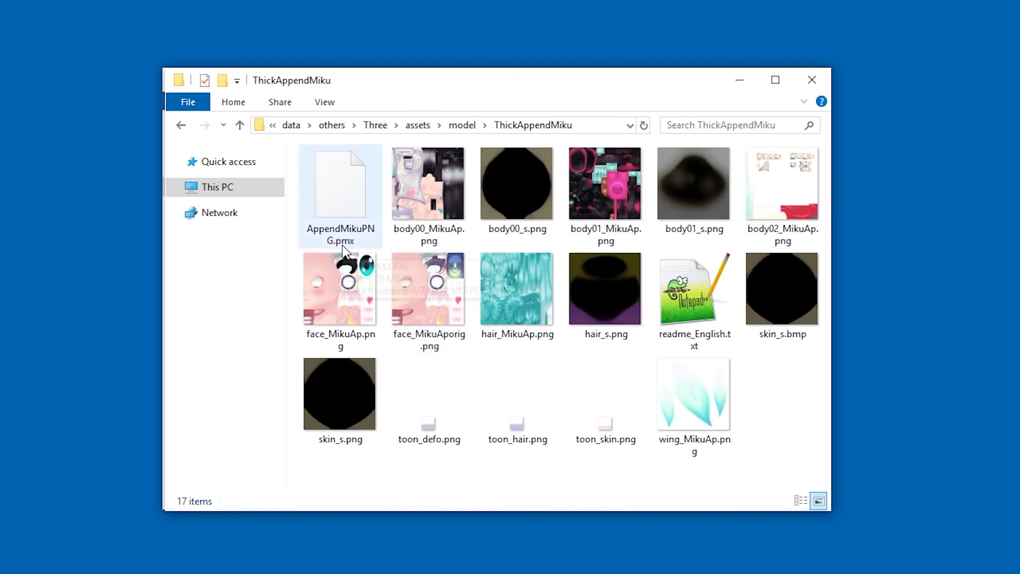
# Step: Return to the assets folder and check the contents of the obj folder
pyautogui.press('BackSpace')
pyautogui.press('Return')
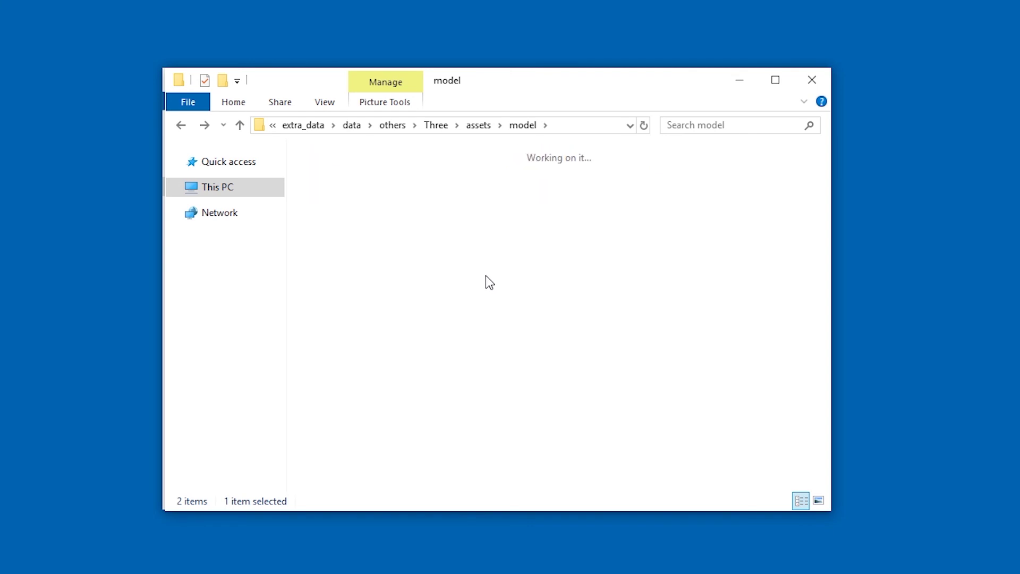
pyautogui.press('BackSpace')
pyautogui.press('BackSpace')
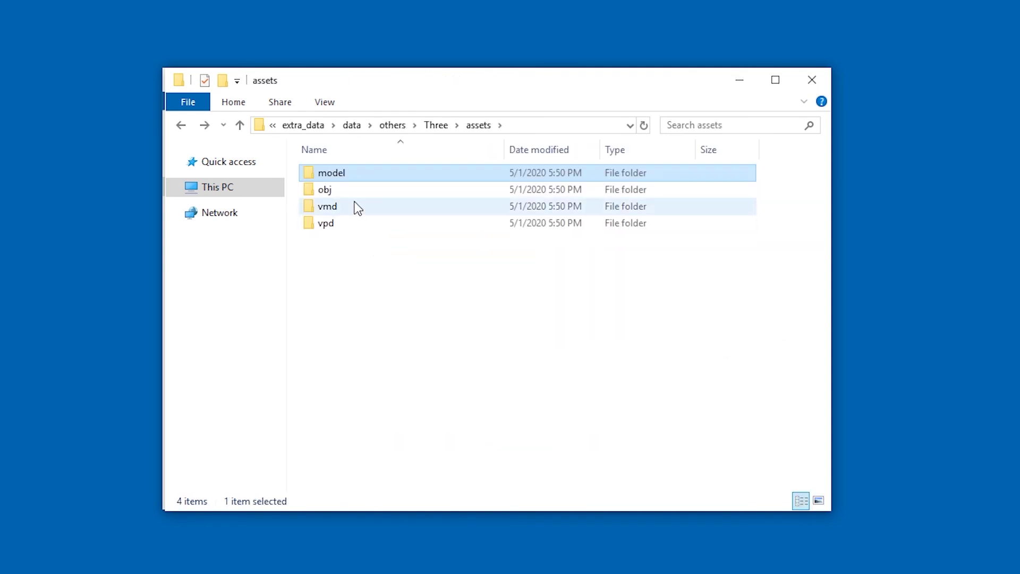
pyautogui.press('Down')
pyautogui.press('Return')
pyautogui.press('BackSpace')
# Step: Browse the vmd motion folder's imas and walk subfolders, then return to assets
pyautogui.press('Down')
pyautogui.press('Return')
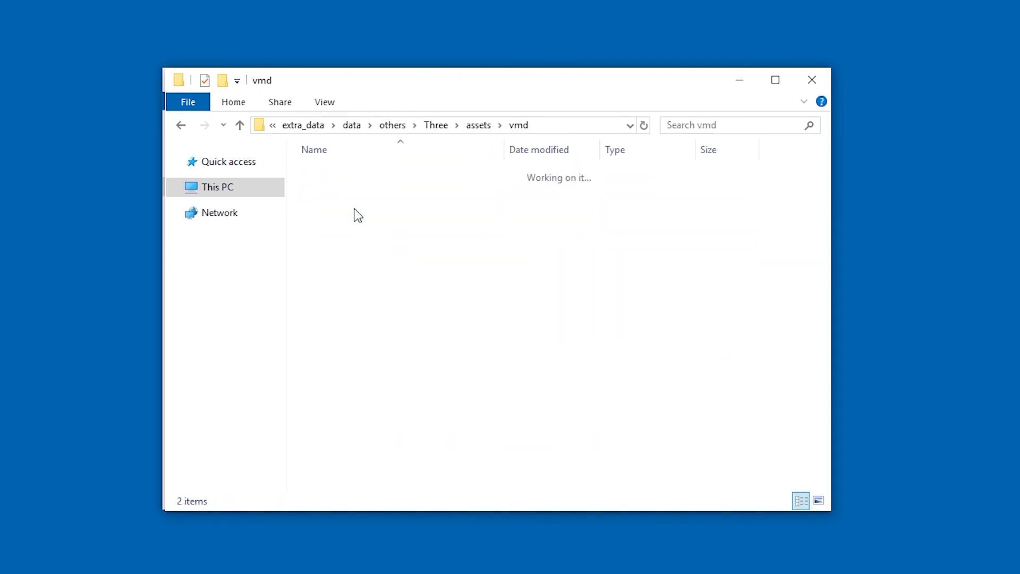
pyautogui.press('Down')
pyautogui.press('Return')
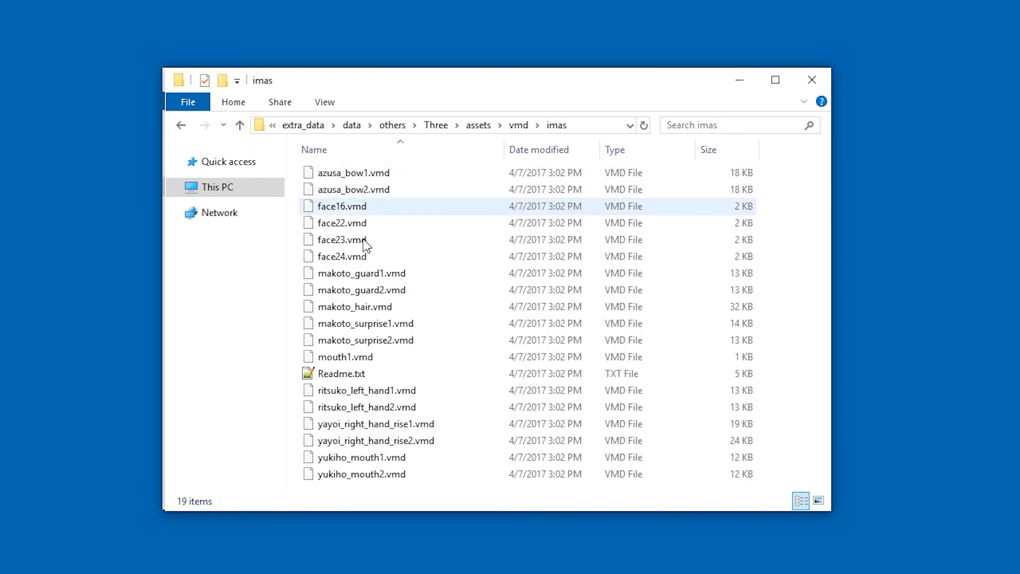
pyautogui.press('BackSpace')
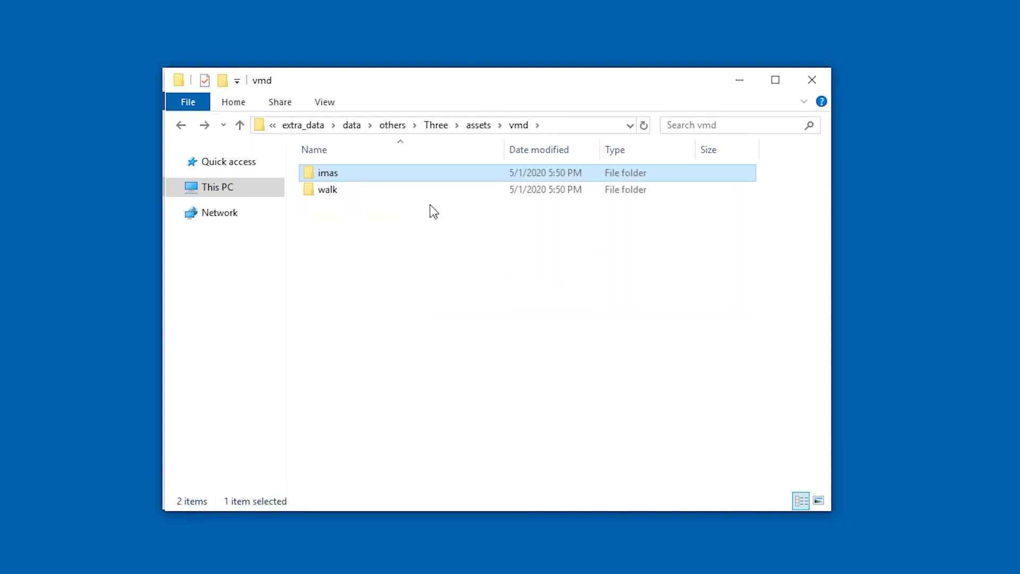
pyautogui.press('Down')
pyautogui.press('Return')
pyautogui.press('BackSpace')
pyautogui.press('BackSpace')
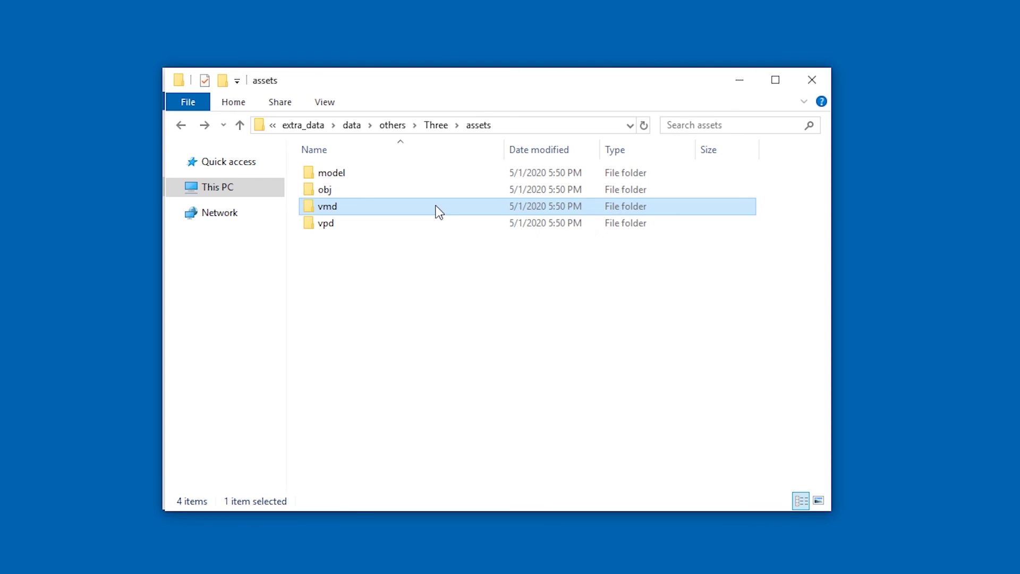
# Step: Open vpd > imas, select makoto_basic.vpd, then go back up to the data folder
pyautogui.doubleClick(403, 223)
pyautogui.doubleClick(391, 180)
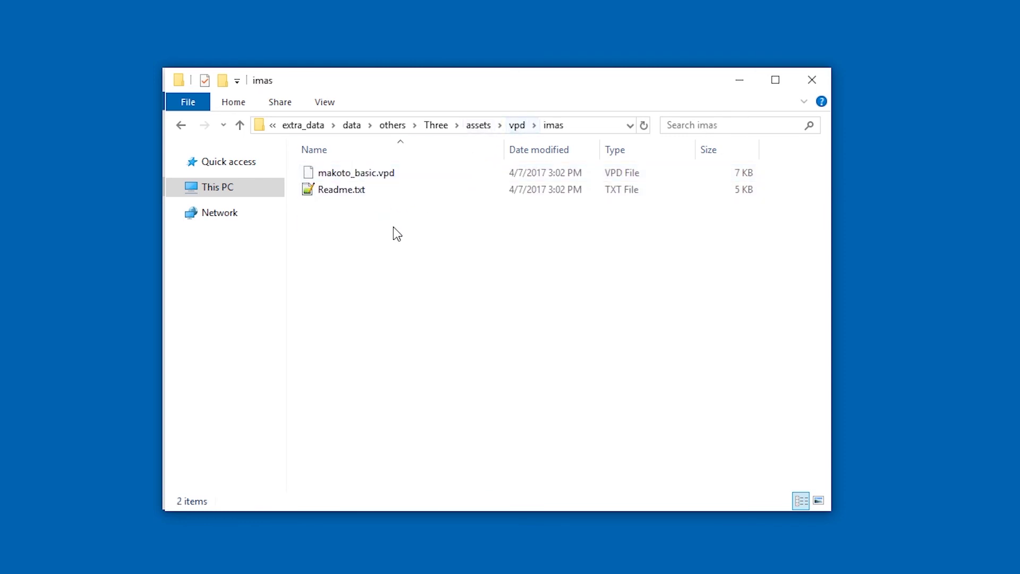
pyautogui.click(417, 175)
pyautogui.press('BackSpace')
pyautogui.press('BackSpace')
pyautogui.press('BackSpace')
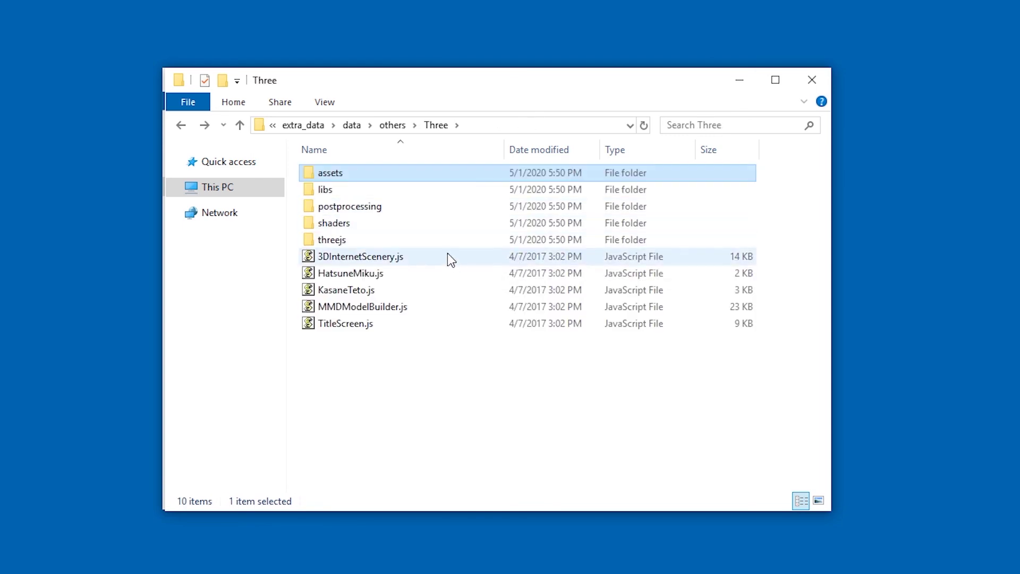
pyautogui.press('BackSpace')
pyautogui.press('BackSpace')
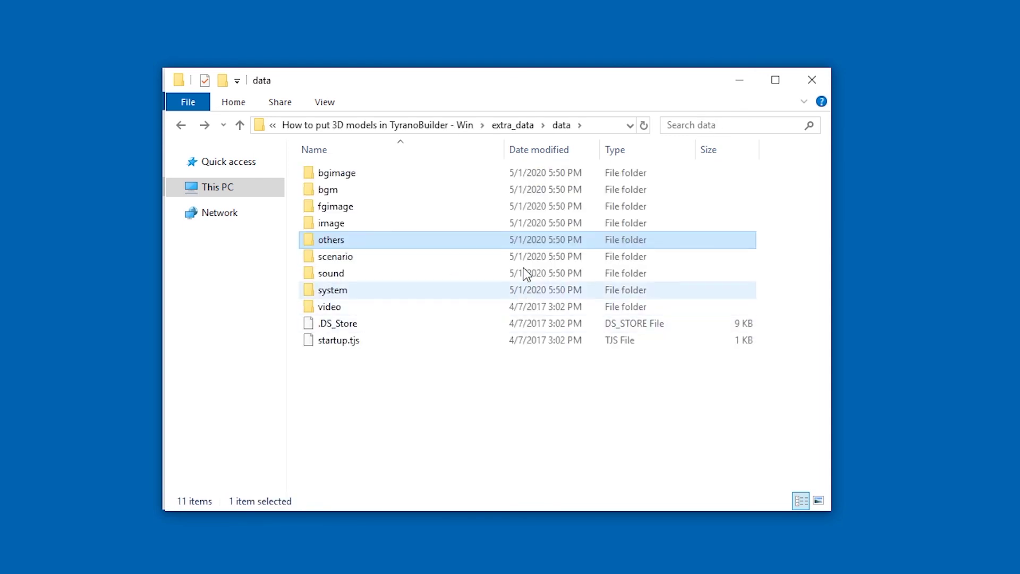
# Step: Go up from data to extra_data, showing data, tyrano and index.html among 13 items
pyautogui.press('BackSpace')
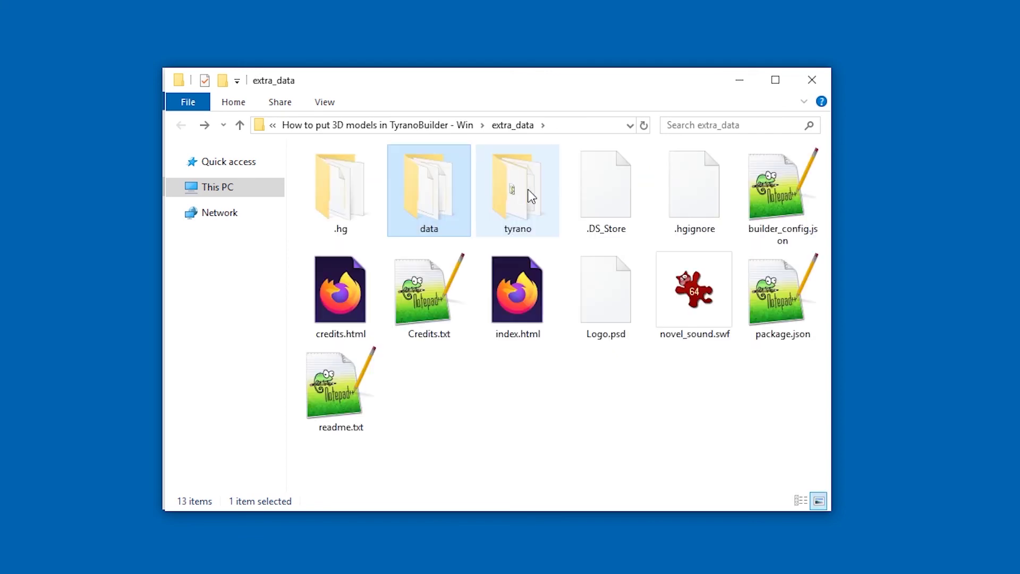